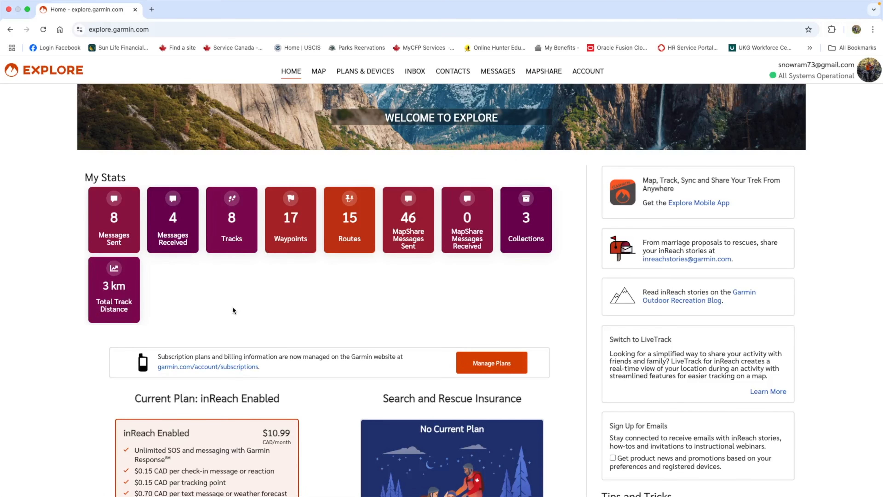
- Open the map page of the Explore account
{"action": "left_click_drag", "start_coordinate": [234, 321], "coordinate": [233, 360]}
{"action": "left_click", "coordinate": [234, 360]}
{"action": "left_click", "coordinate": [320, 71]}
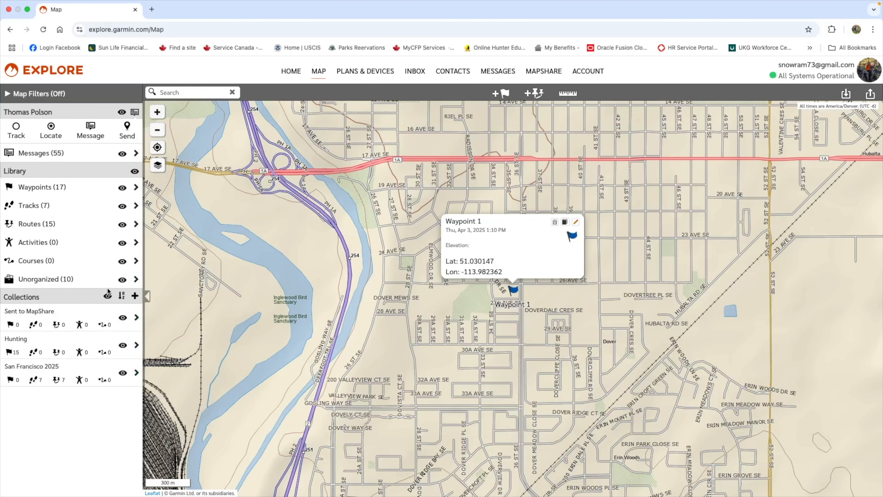
- Create and save a collection named "Test Trip to Yellowstone National Park" without adding items, and dismiss the sync notice
{"action": "left_click", "coordinate": [117, 296]}
{"action": "left_click", "coordinate": [135, 296]}
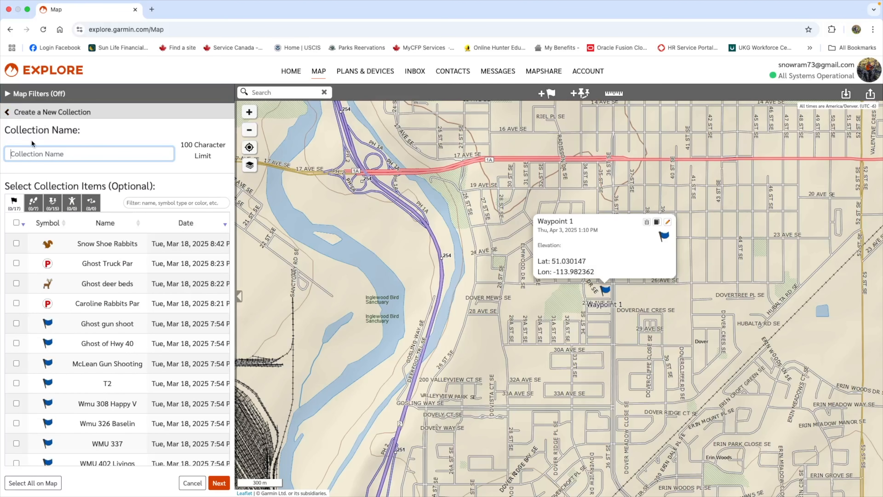
{"action": "type", "text": "Test T"}
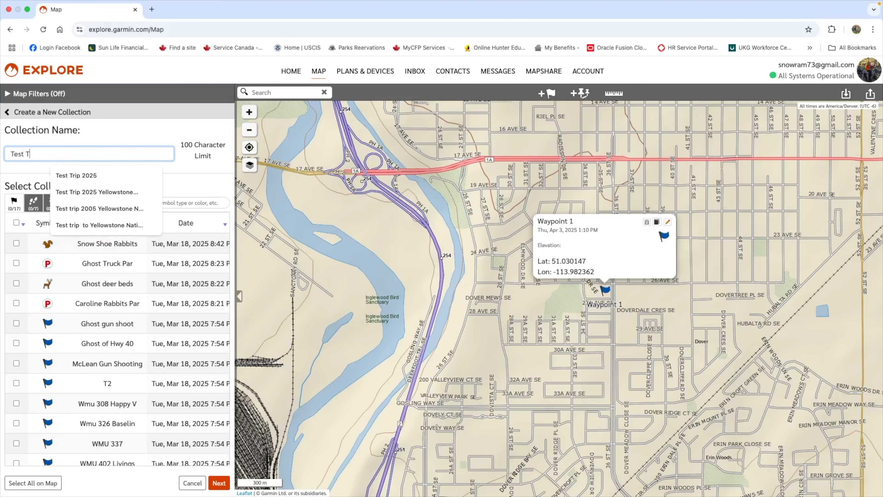
{"action": "type", "text": "rip to Yellowstone National Park"}
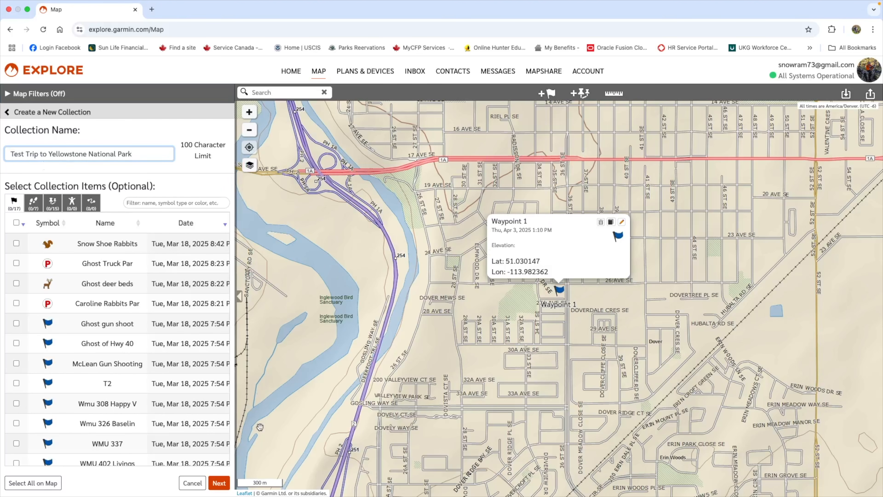
{"action": "left_click", "coordinate": [219, 483]}
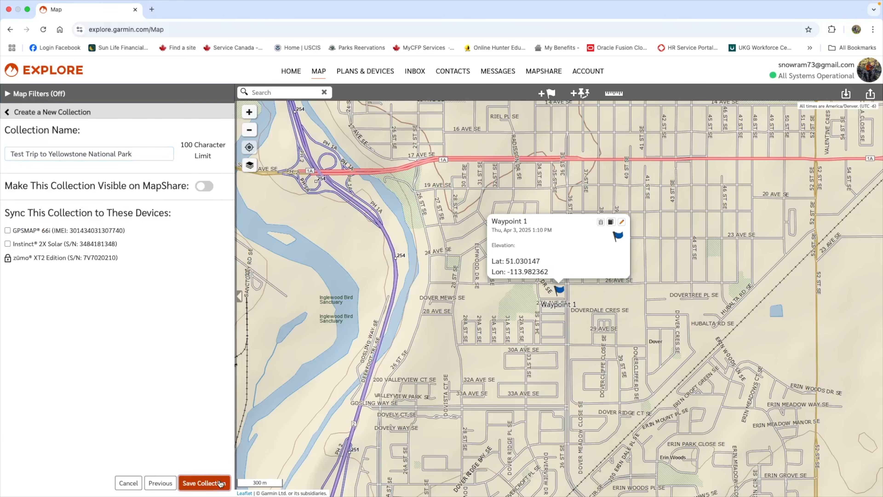
{"action": "left_click", "coordinate": [220, 483]}
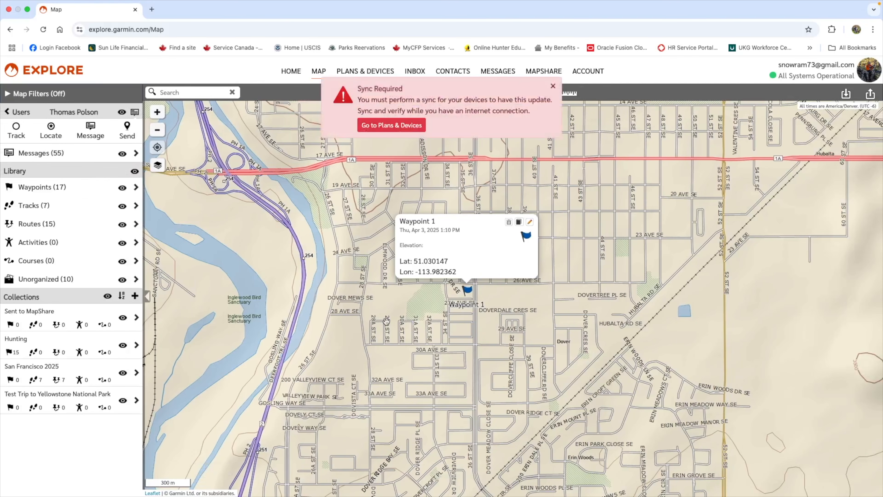
{"action": "left_click", "coordinate": [555, 87]}
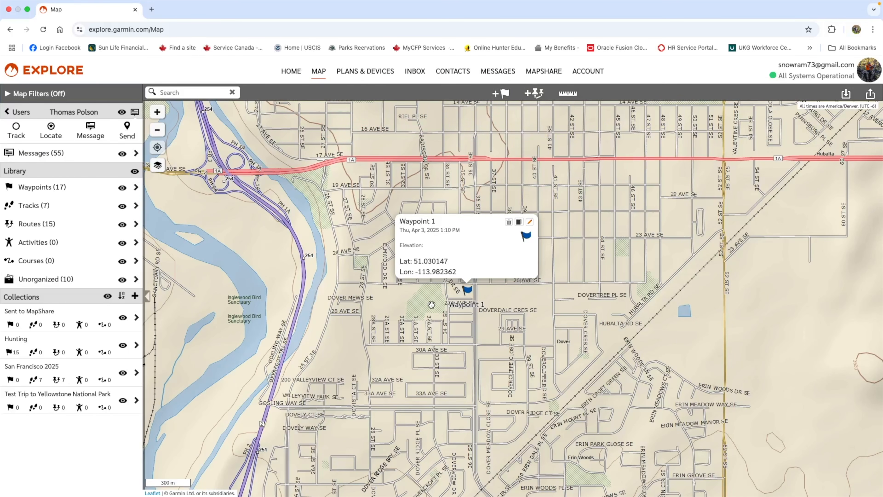
- Examine the map around Calgary with its saved waypoints and routes at several zoom levels
{"action": "scroll", "coordinate": [432, 305], "scroll_direction": "down", "scroll_amount": 5}
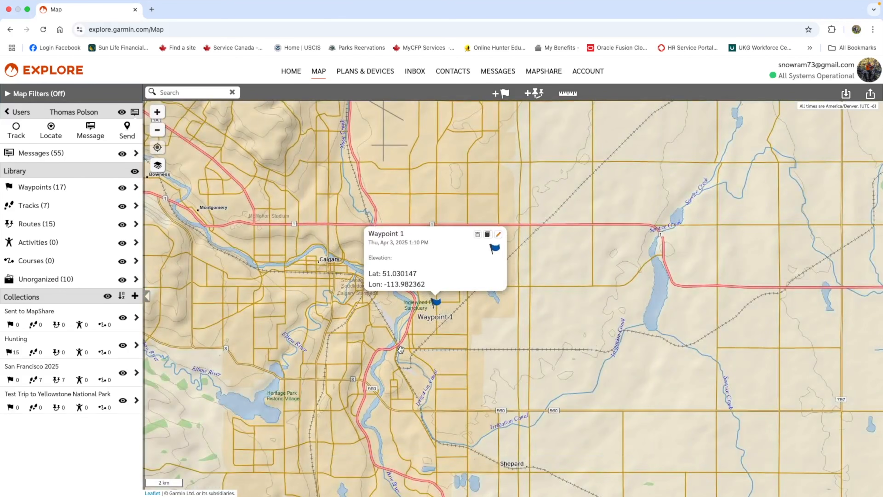
{"action": "scroll", "coordinate": [400, 349], "scroll_direction": "down", "scroll_amount": 3}
{"action": "scroll", "coordinate": [401, 349], "scroll_direction": "down", "scroll_amount": 2}
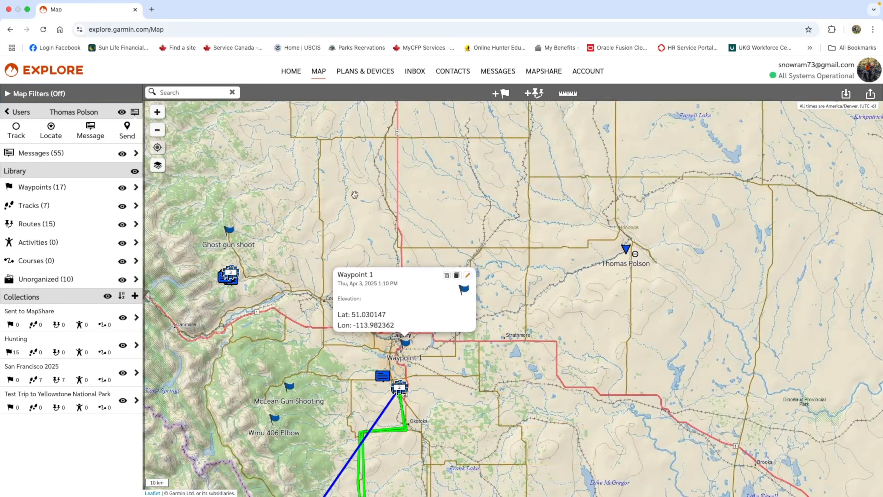
{"action": "left_click_drag", "start_coordinate": [338, 197], "coordinate": [476, 155]}
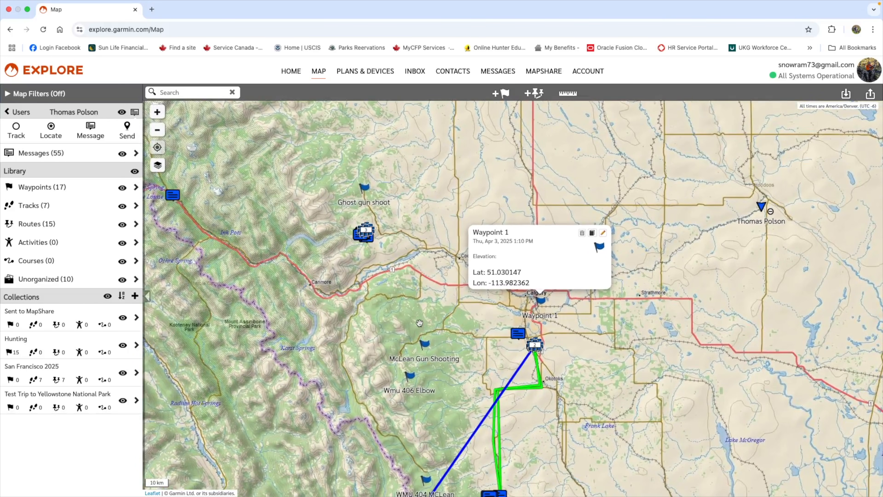
{"action": "scroll", "coordinate": [420, 323], "scroll_direction": "up", "scroll_amount": 1}
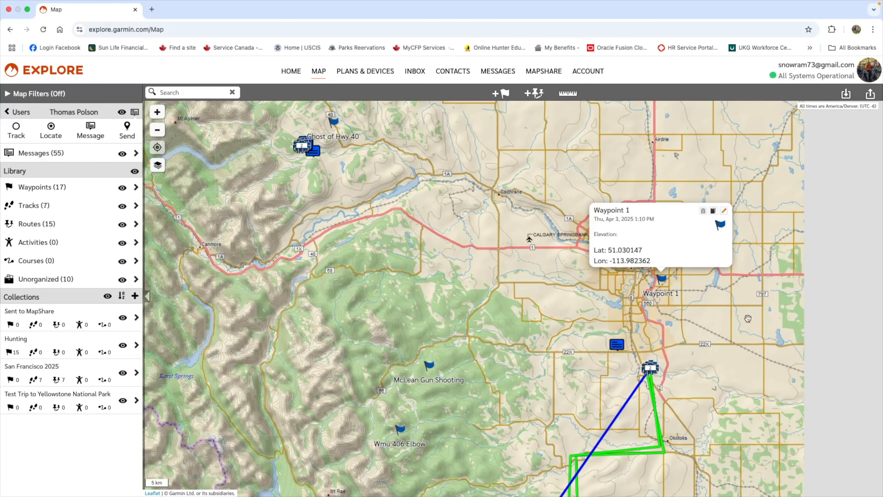
{"action": "left_click_drag", "start_coordinate": [751, 321], "coordinate": [603, 305]}
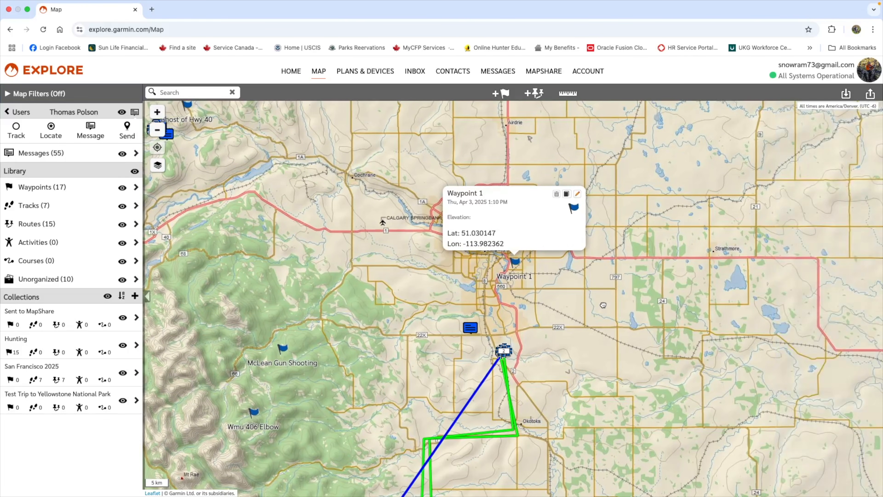
{"action": "scroll", "coordinate": [603, 304], "scroll_direction": "up", "scroll_amount": 2}
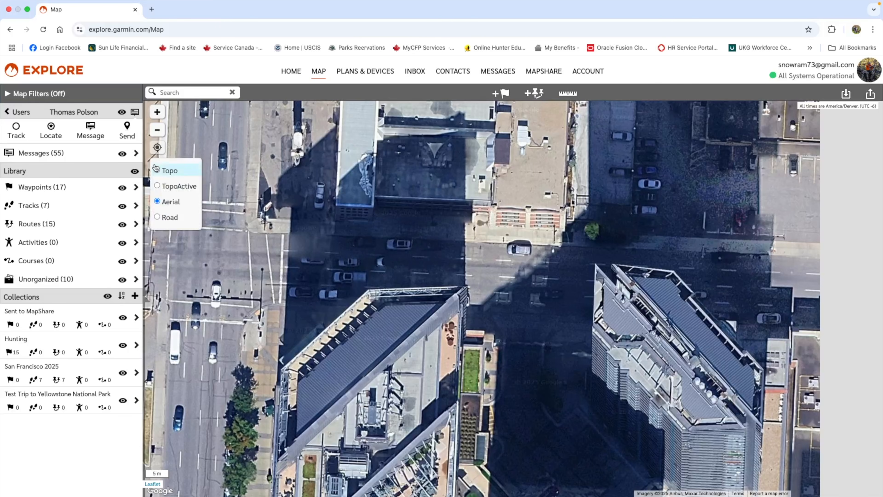
- Try the Topo base map and set the map's base layer to Road
{"action": "left_click", "coordinate": [156, 170]}
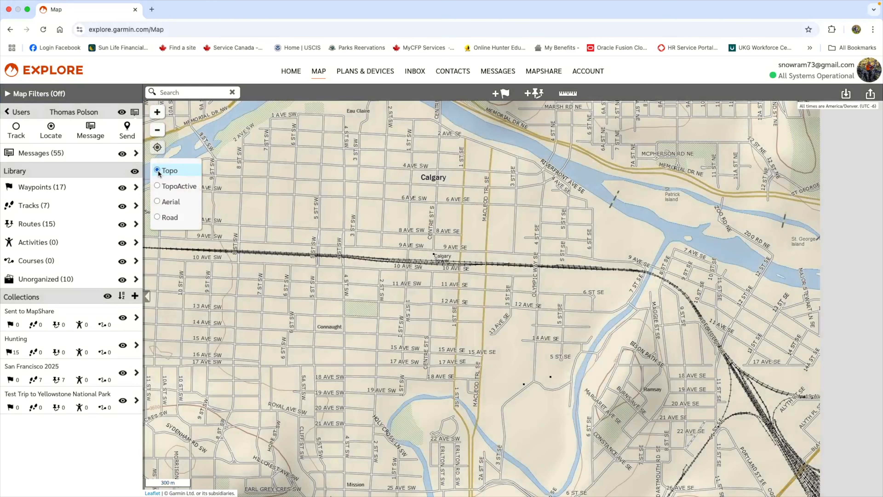
{"action": "left_click", "coordinate": [157, 218]}
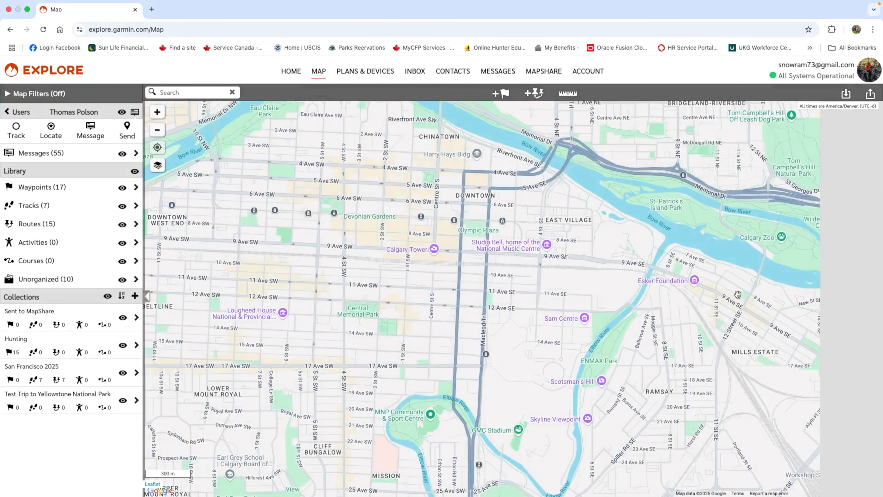
{"action": "scroll", "coordinate": [626, 254], "scroll_direction": "down", "scroll_amount": 3}
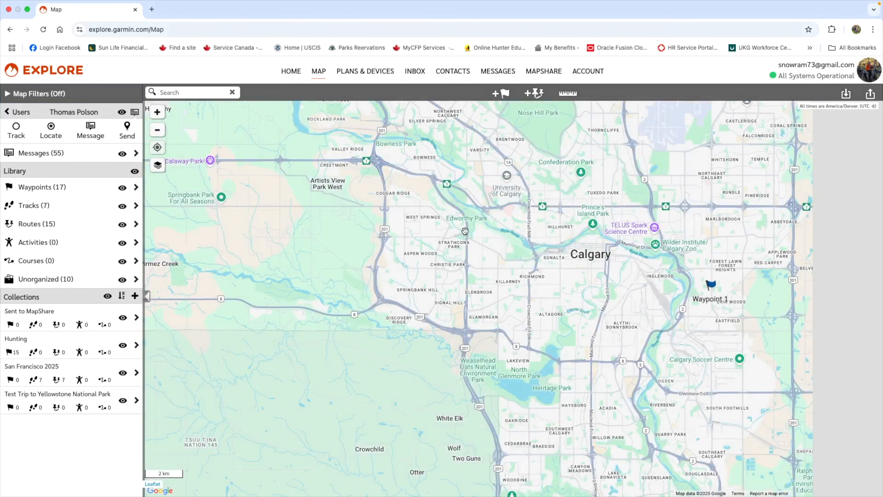
- Start a new route in Calgary and draw it south past the city's edge to just east of Okotoks
{"action": "left_click", "coordinate": [502, 98]}
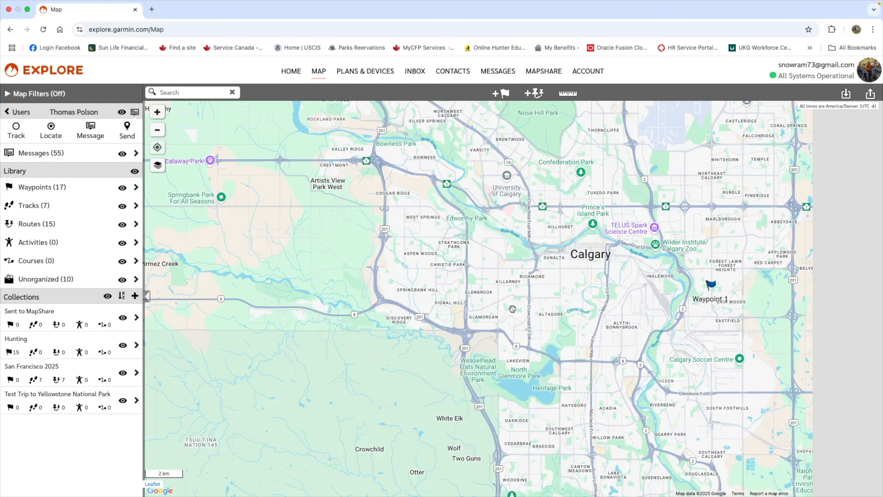
{"action": "scroll", "coordinate": [509, 307], "scroll_direction": "down", "scroll_amount": 2}
{"action": "left_click", "coordinate": [536, 94]}
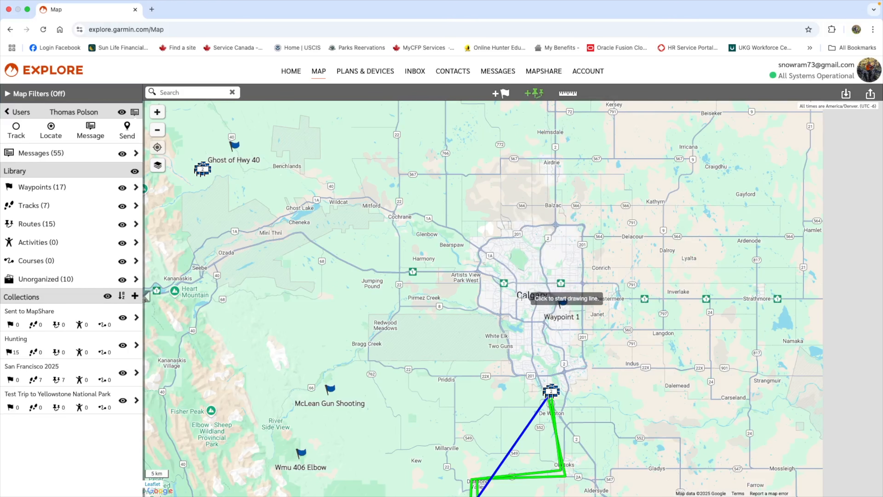
{"action": "left_click", "coordinate": [535, 300]}
{"action": "left_click_drag", "start_coordinate": [559, 367], "coordinate": [610, 213]}
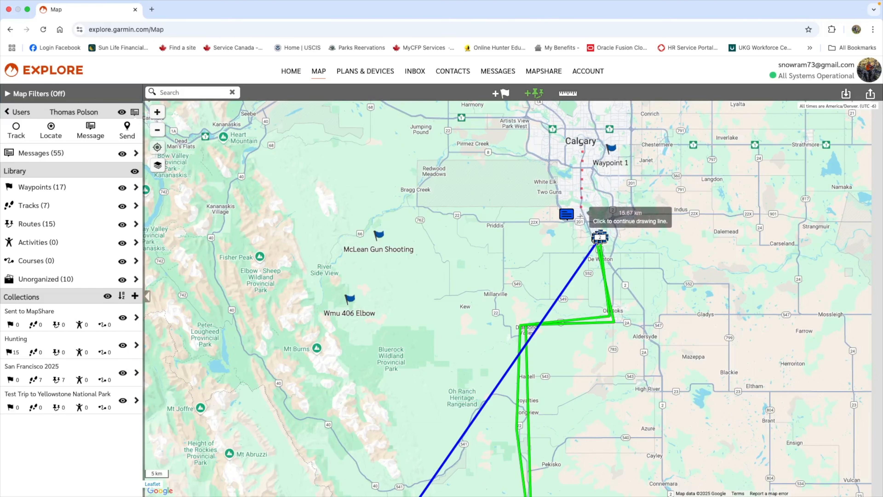
{"action": "left_click", "coordinate": [581, 216]}
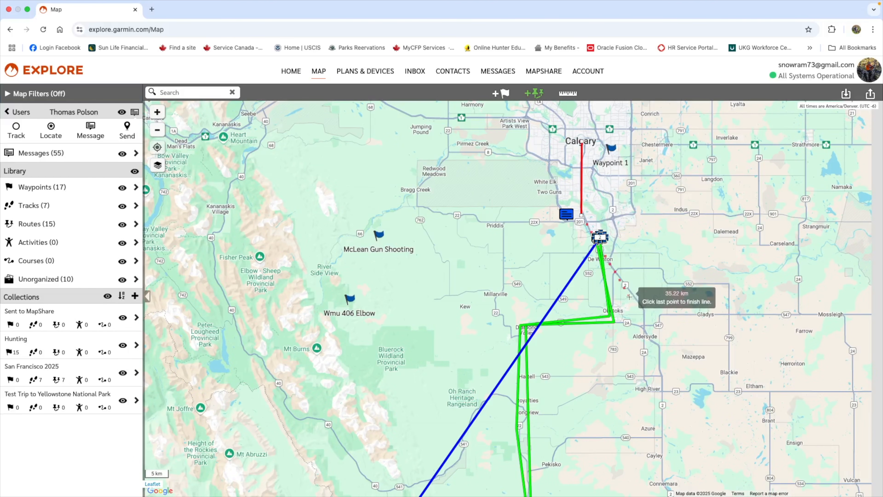
{"action": "left_click", "coordinate": [643, 311]}
- Extend the route south past Aldersyde and High River to Parkland
{"action": "left_click_drag", "start_coordinate": [672, 335], "coordinate": [621, 130]}
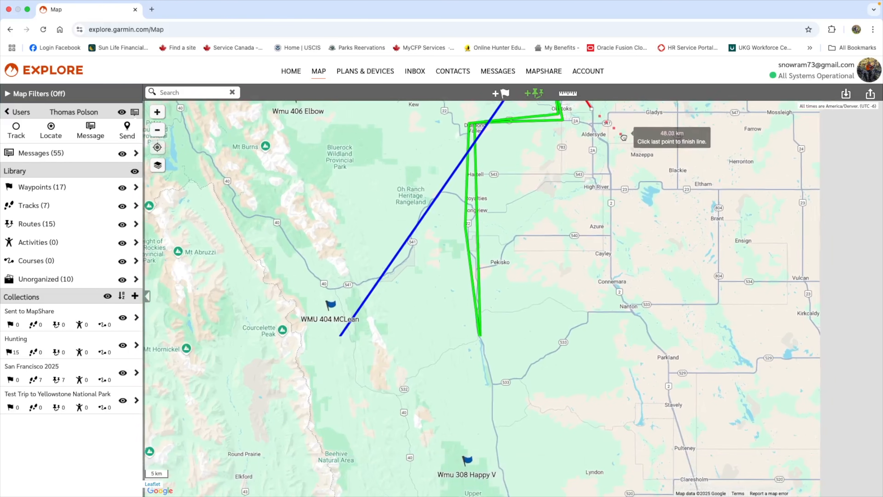
{"action": "left_click", "coordinate": [593, 133]}
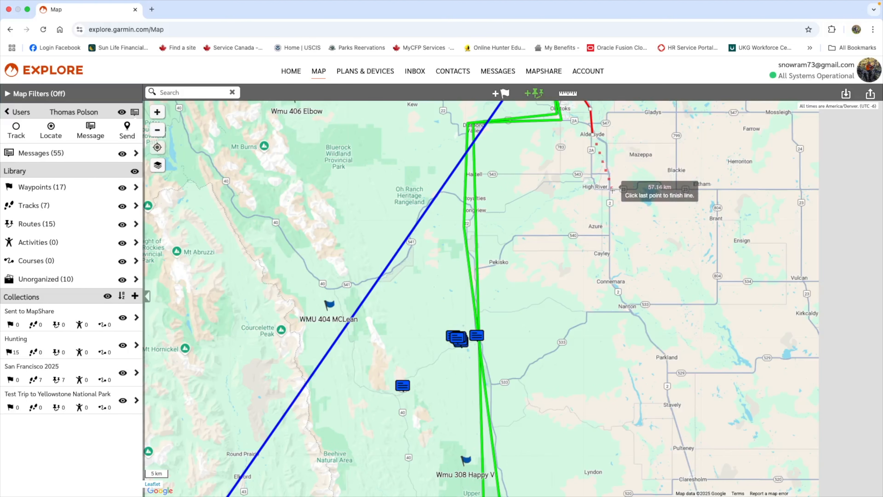
{"action": "left_click", "coordinate": [607, 146]}
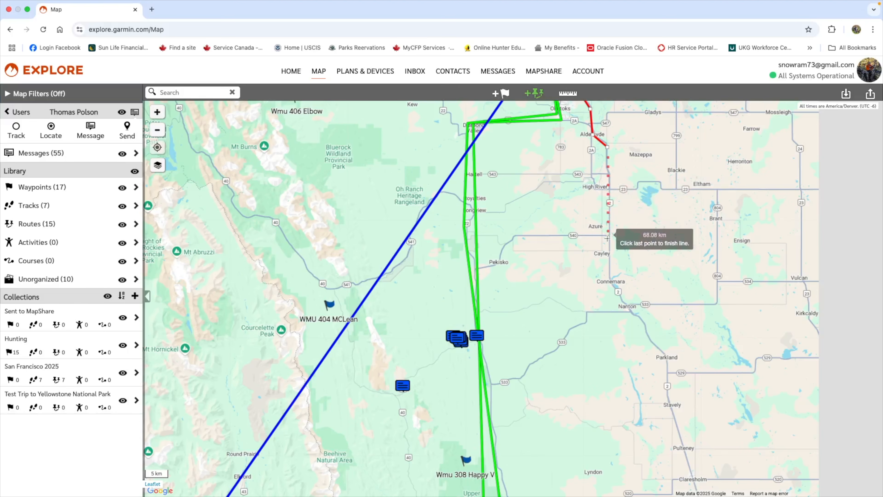
{"action": "left_click", "coordinate": [609, 279]}
{"action": "left_click", "coordinate": [668, 357]}
- Continue the route from Parkland through Stavely, Woodhouse and Nolan to Fort Macleod
{"action": "left_click_drag", "start_coordinate": [710, 358], "coordinate": [580, 151]}
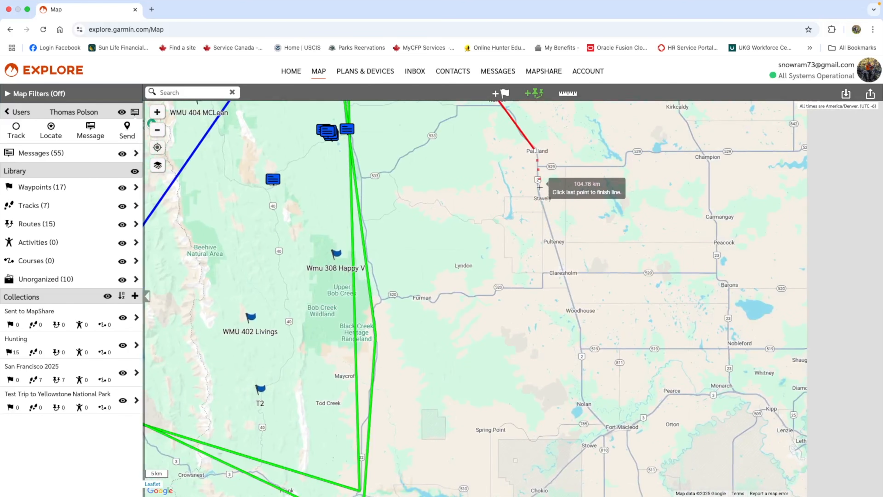
{"action": "left_click", "coordinate": [538, 194]}
{"action": "left_click", "coordinate": [579, 332]}
{"action": "left_click", "coordinate": [580, 331]}
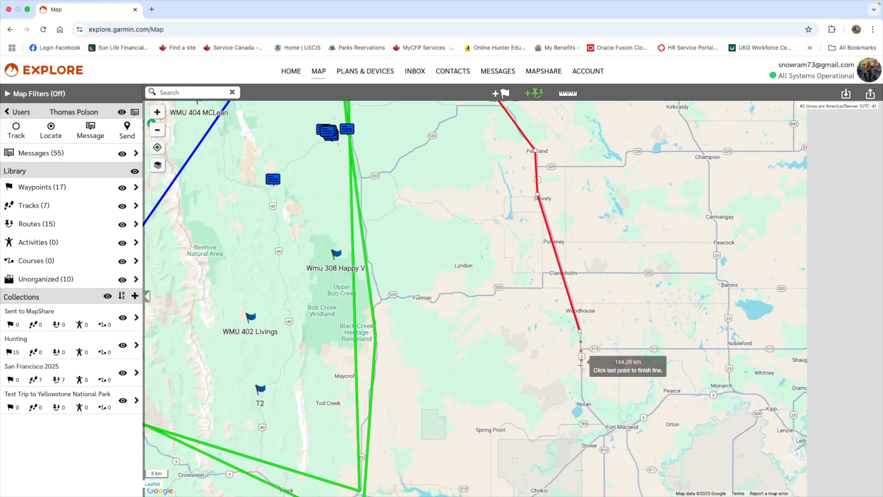
{"action": "double_click", "coordinate": [582, 403]}
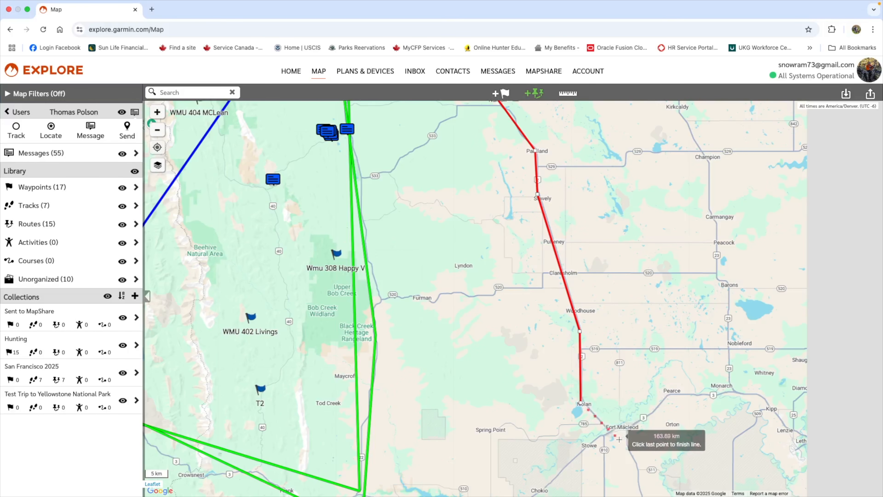
{"action": "double_click", "coordinate": [612, 432]}
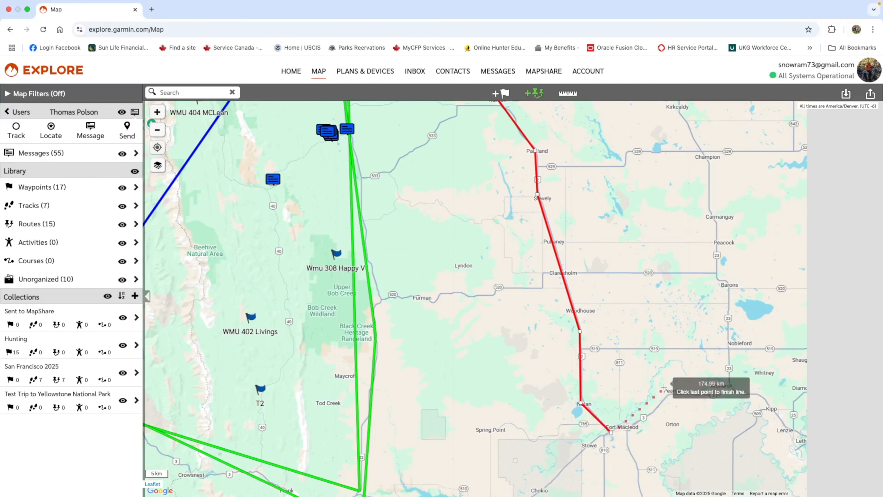
- Extend the route from Fort Macleod along the highway through Stand Off to Cardston
{"action": "left_click_drag", "start_coordinate": [643, 388], "coordinate": [702, 149]}
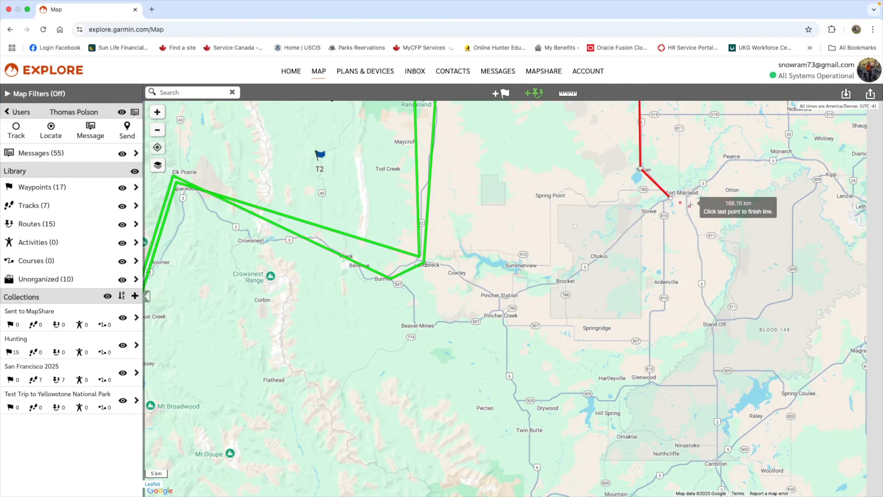
{"action": "left_click", "coordinate": [688, 193]}
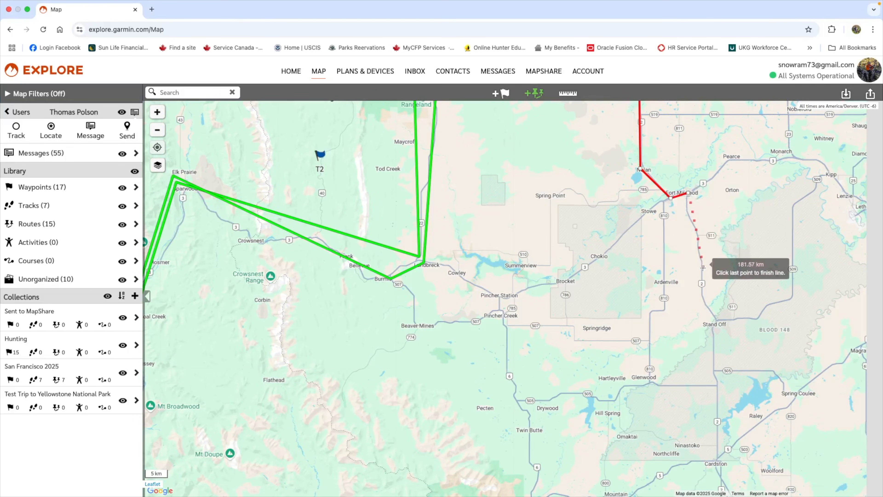
{"action": "left_click", "coordinate": [702, 293]}
{"action": "left_click", "coordinate": [715, 321]}
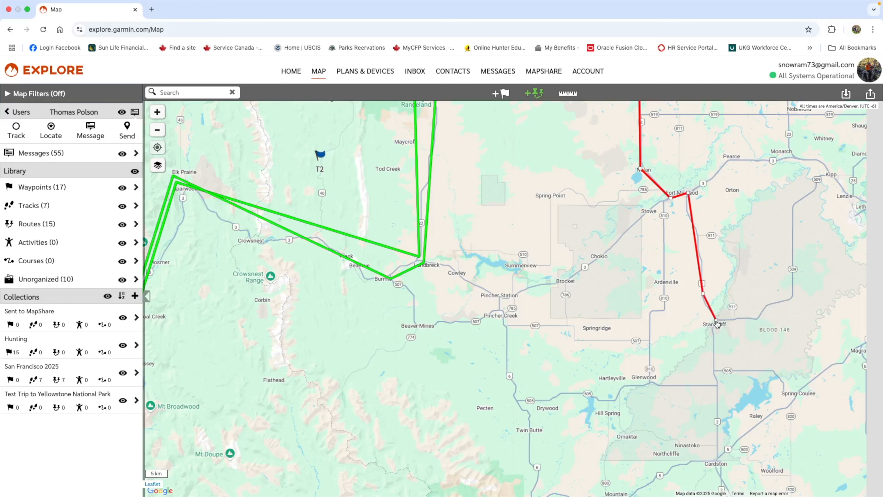
{"action": "left_click", "coordinate": [715, 462]}
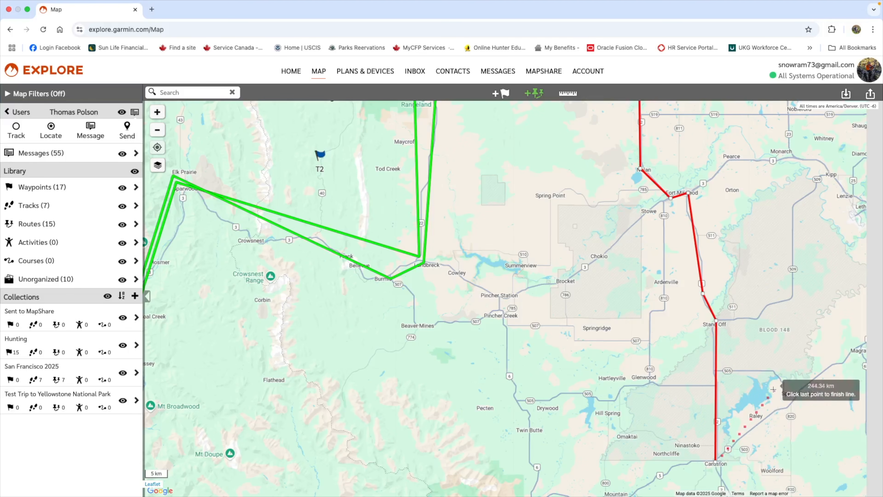
- Extend the route from Cardston past Aetna and Carway, then through Babb to just south of St Mary
{"action": "left_click_drag", "start_coordinate": [774, 390], "coordinate": [572, 255]}
{"action": "left_click", "coordinate": [519, 353]}
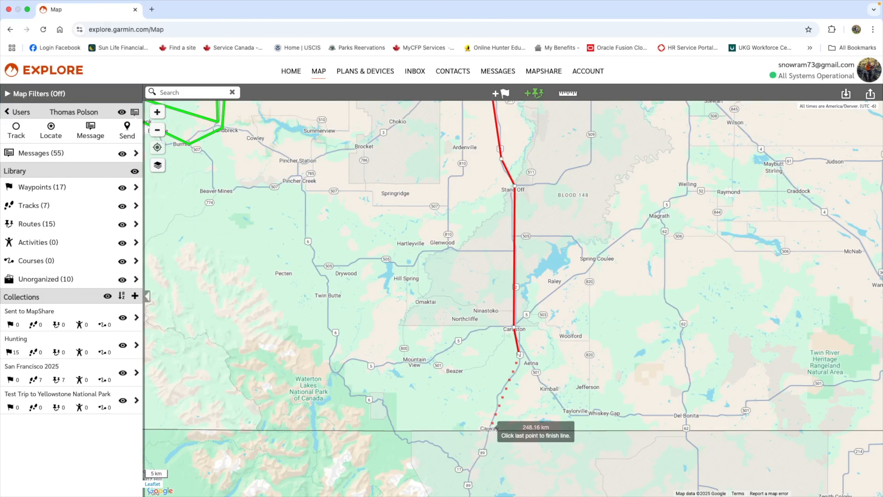
{"action": "left_click", "coordinate": [488, 431]}
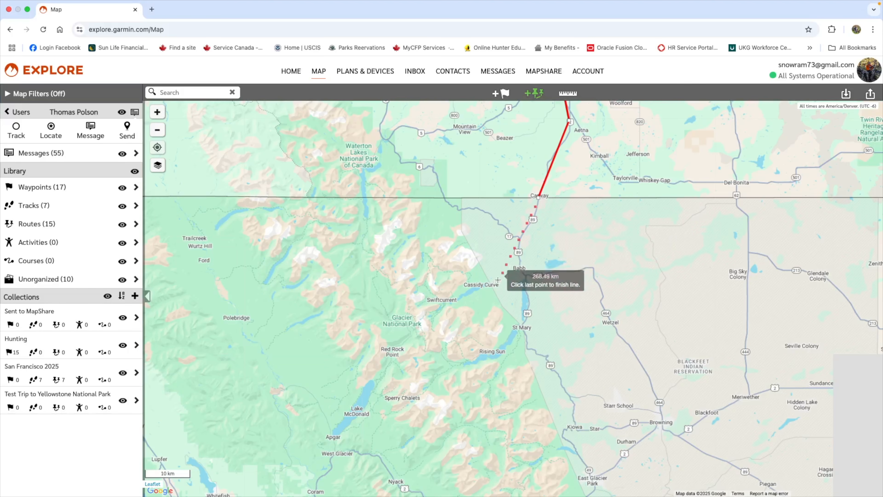
{"action": "left_click", "coordinate": [519, 247]}
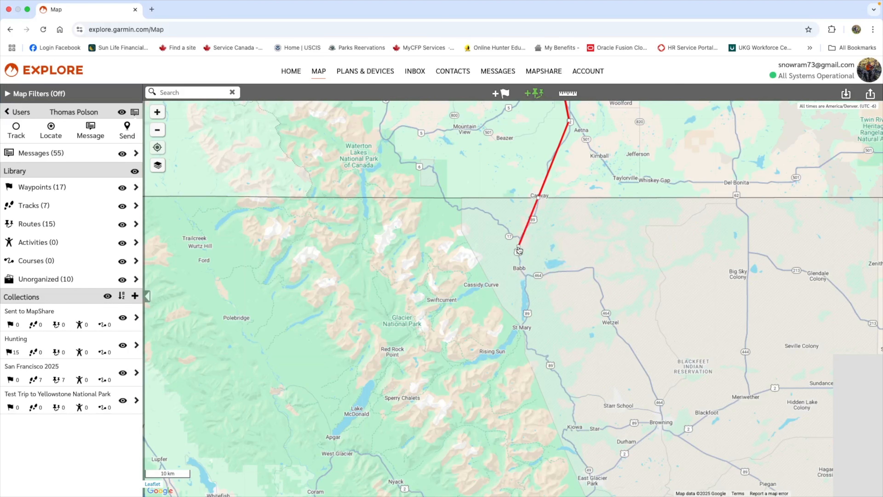
{"action": "left_click", "coordinate": [526, 282]}
{"action": "left_click", "coordinate": [522, 324]}
{"action": "left_click", "coordinate": [527, 349]}
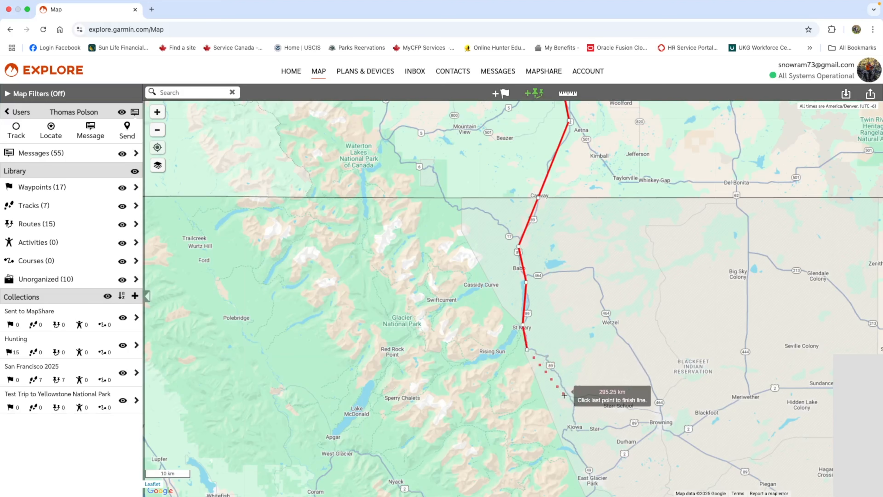
- Continue the route from south of St Mary through Kiowa and east to Browning
{"action": "left_click", "coordinate": [573, 403]}
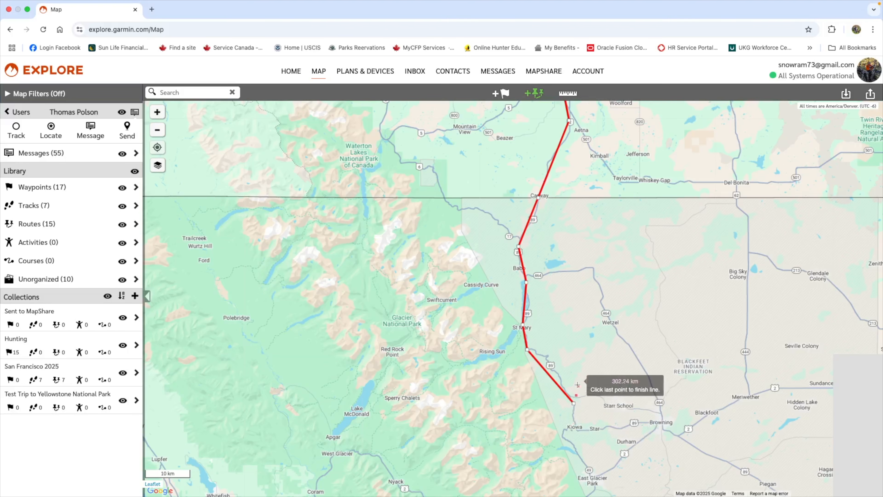
{"action": "left_click", "coordinate": [575, 426]}
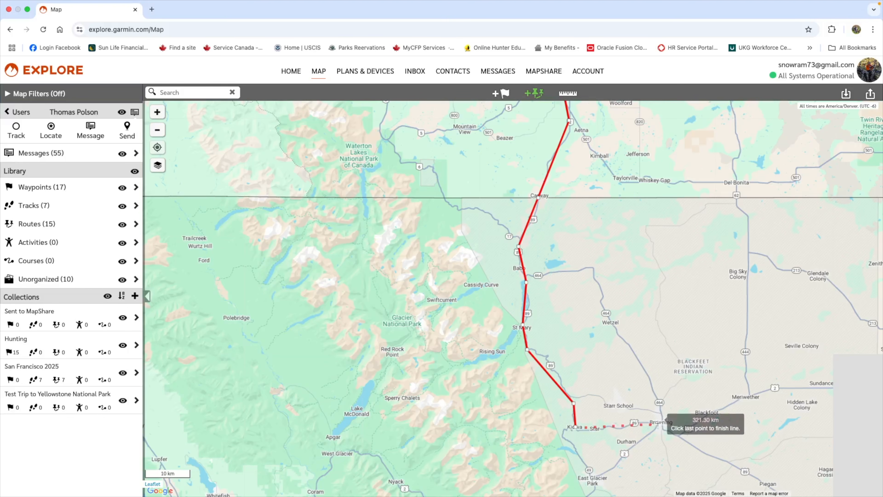
{"action": "left_click", "coordinate": [657, 422]}
- Extend the route from Browning past Piegan to Kingsbury Colony and east past Valier to Interstate 15
{"action": "left_click_drag", "start_coordinate": [686, 326], "coordinate": [445, 243]}
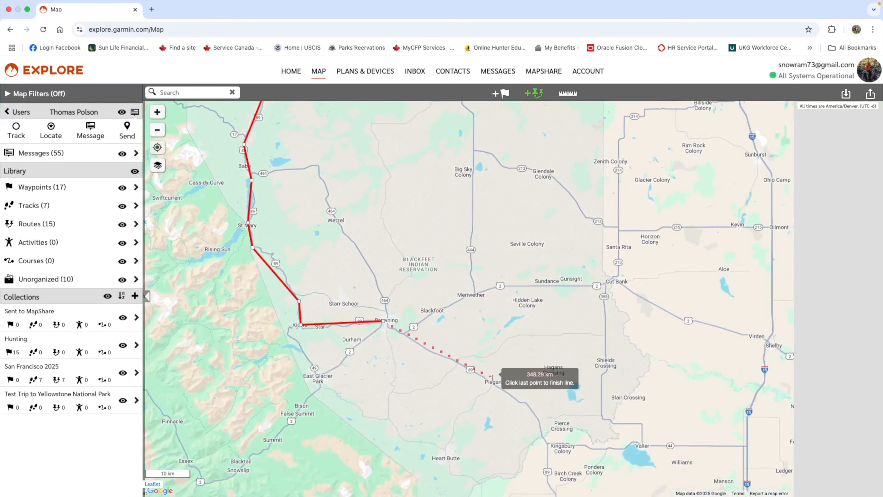
{"action": "left_click", "coordinate": [526, 404]}
{"action": "left_click", "coordinate": [548, 449]}
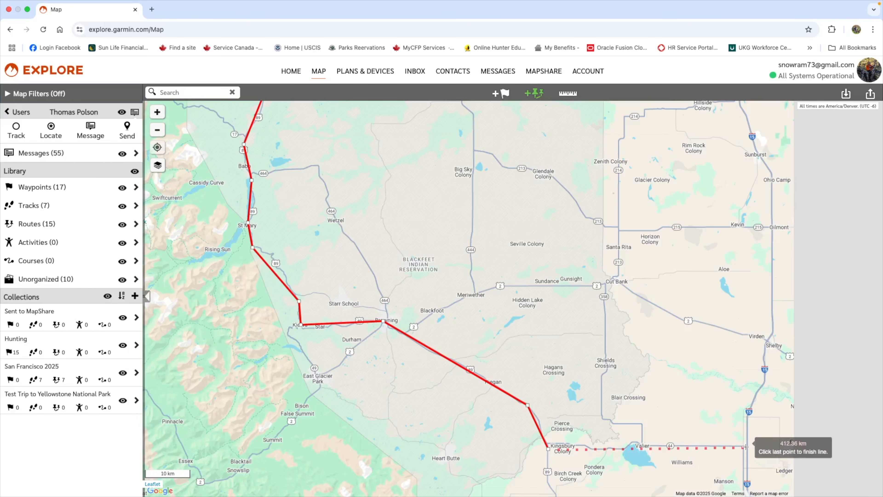
{"action": "left_click", "coordinate": [745, 447]}
- Continue the route south along Interstate 15 through Conrad and past Brady to just east of Collins
{"action": "left_click_drag", "start_coordinate": [745, 447], "coordinate": [515, 254]}
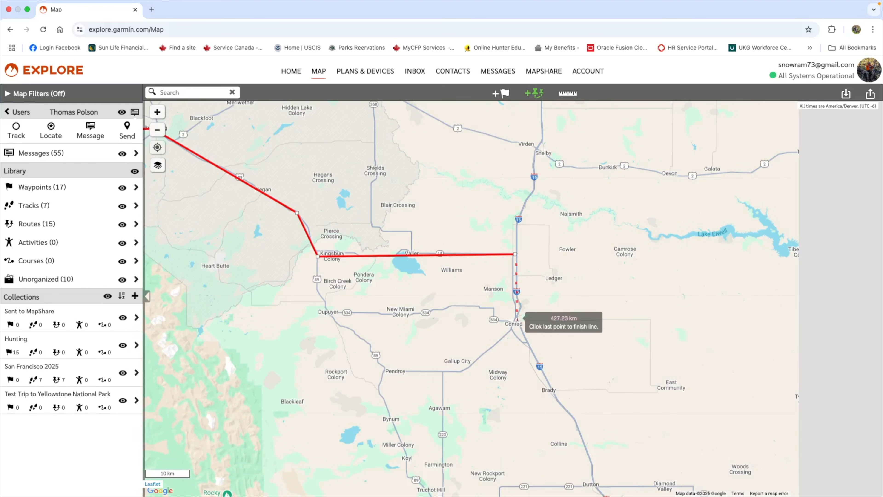
{"action": "left_click", "coordinate": [516, 320]}
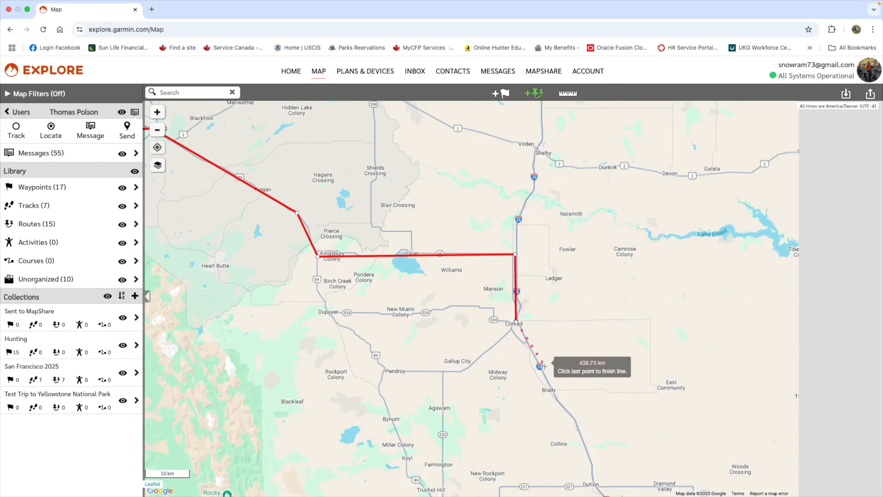
{"action": "left_click", "coordinate": [579, 435]}
- Extend the route past Dutton and through Power to Vaughn, and finish the line there
{"action": "left_click_drag", "start_coordinate": [647, 460], "coordinate": [539, 285]}
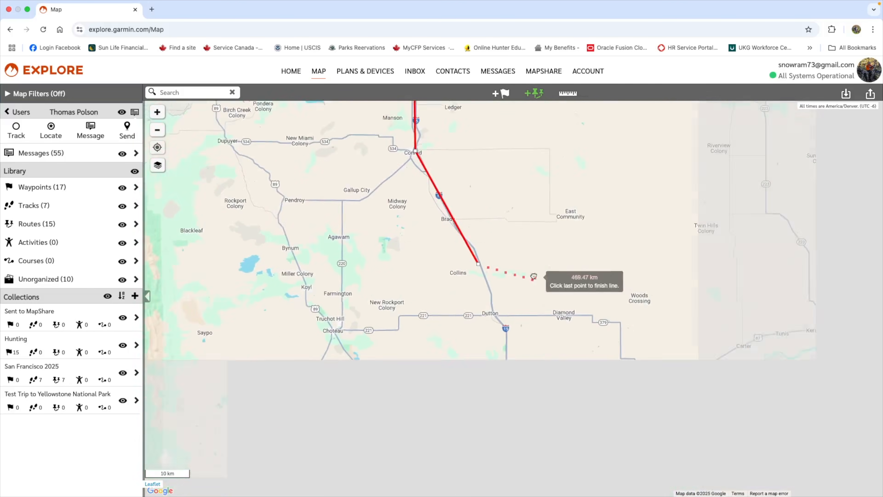
{"action": "double_click", "coordinate": [470, 272]}
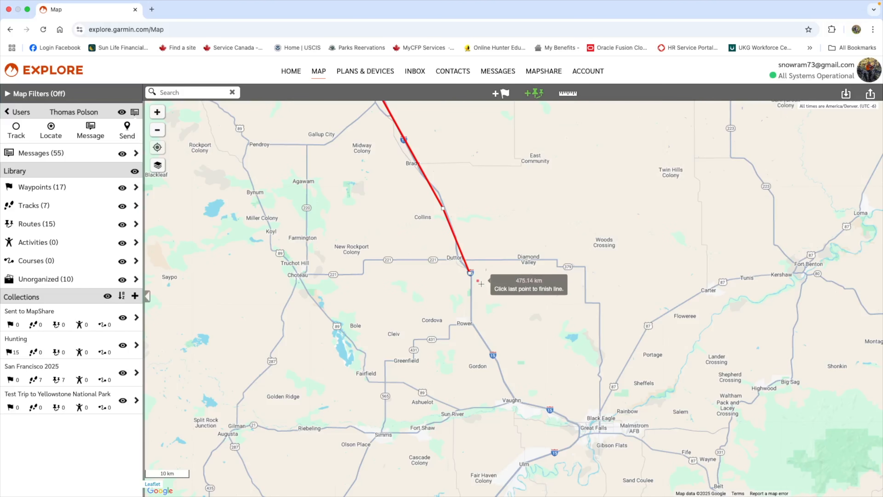
{"action": "left_click", "coordinate": [470, 323]}
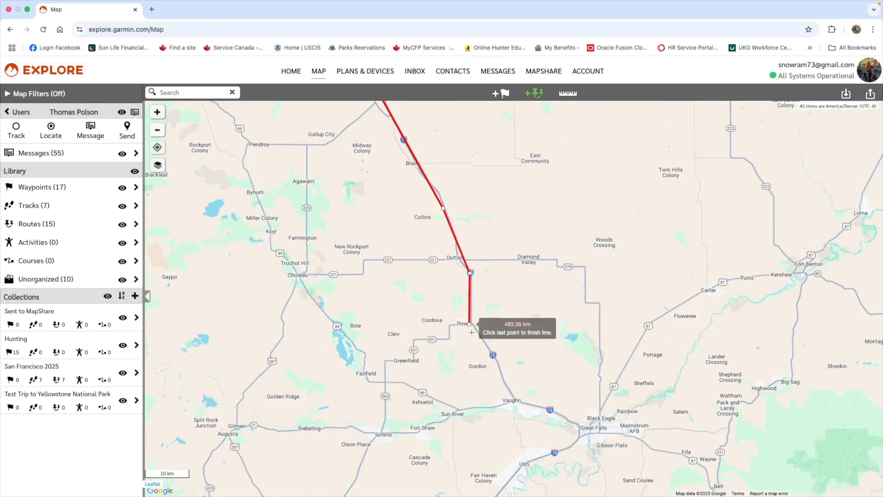
{"action": "double_click", "coordinate": [514, 399]}
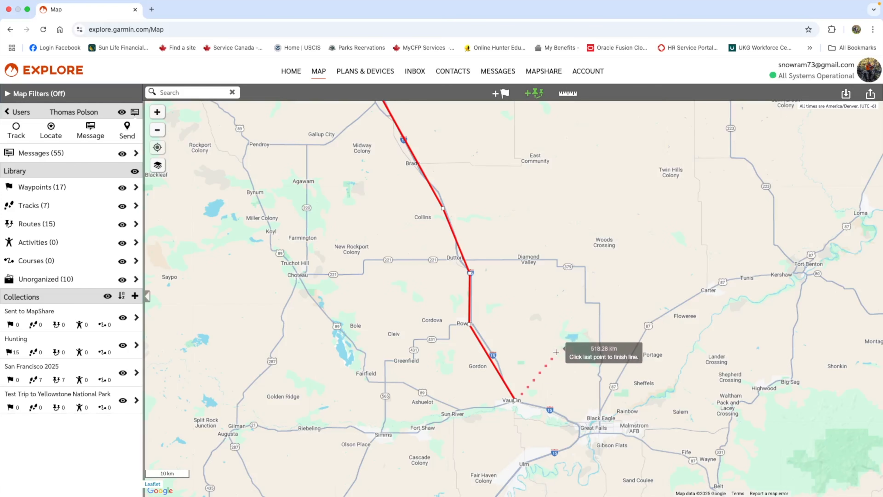
{"action": "left_click", "coordinate": [516, 403]}
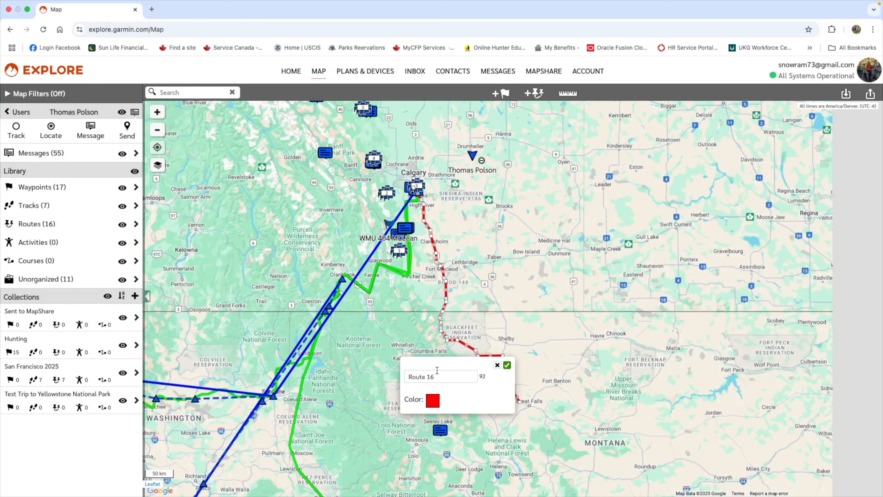
- Name the finished route "Test Route Day 1" and save it
{"action": "left_click", "coordinate": [438, 375]}
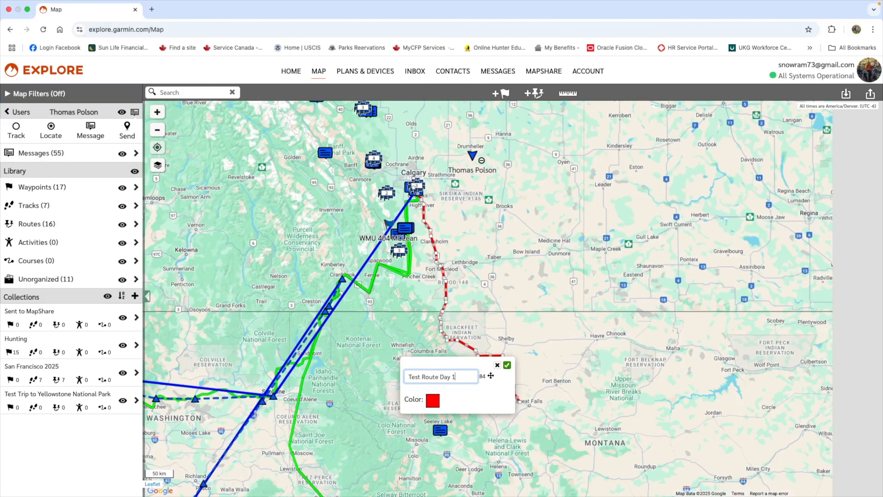
{"action": "left_click", "coordinate": [507, 365]}
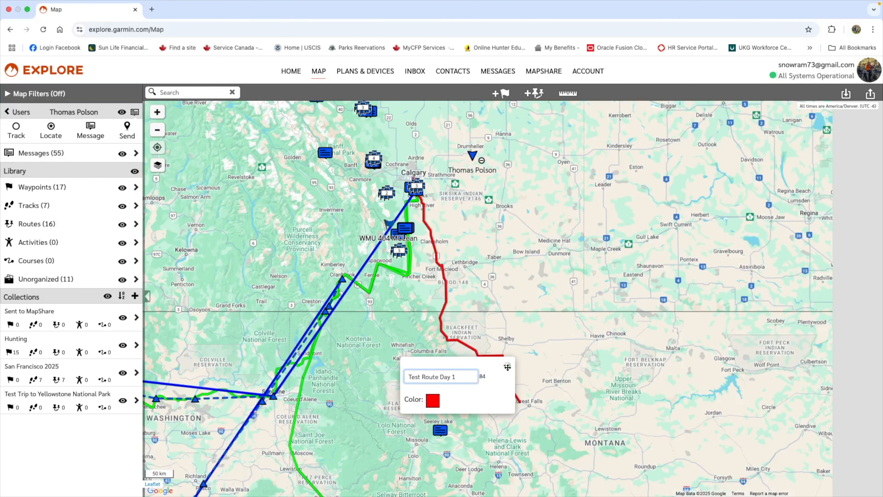
{"action": "left_click", "coordinate": [507, 366]}
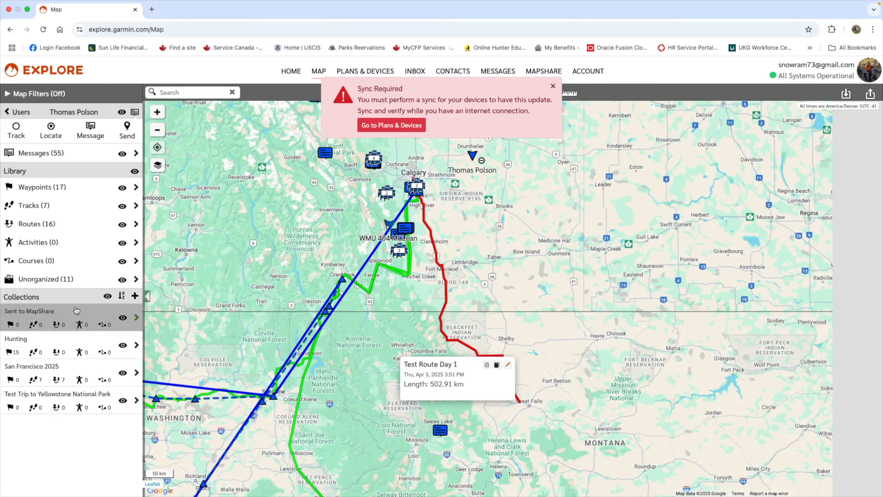
- Add the route Test Route Day 1 to the Test Trip to Yellowstone National Park collection and save the collection
{"action": "left_click", "coordinate": [58, 395]}
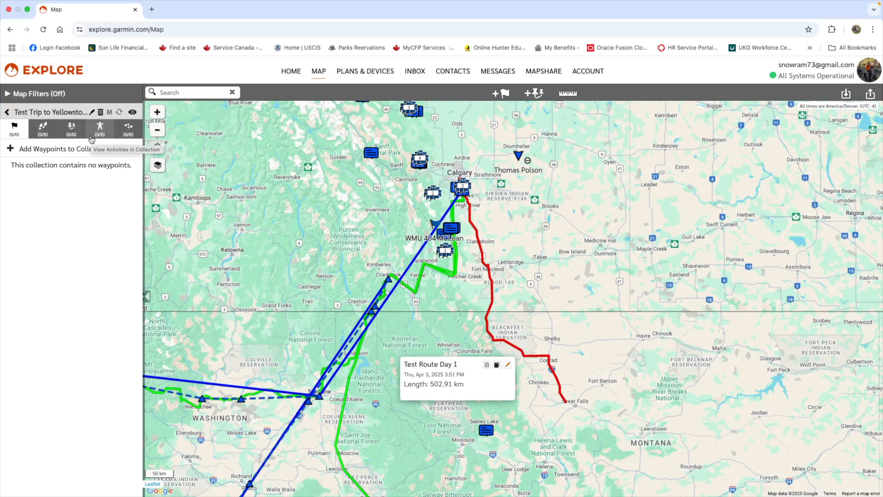
{"action": "left_click", "coordinate": [69, 131]}
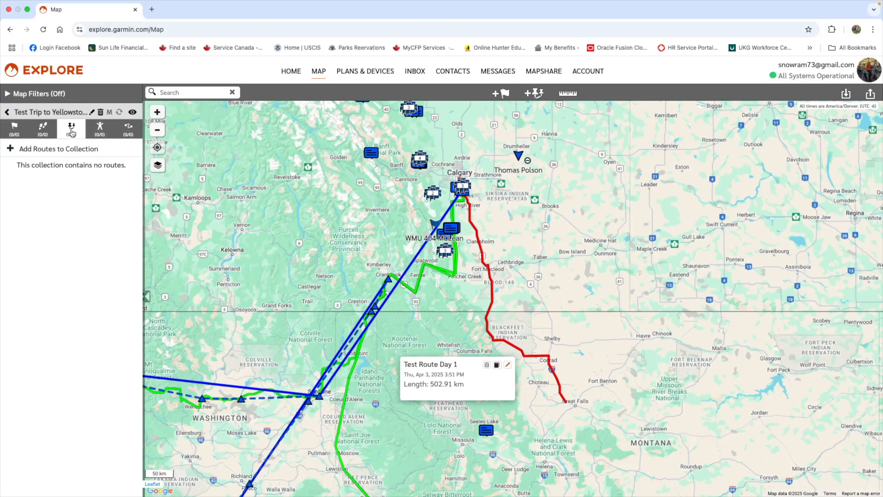
{"action": "left_click", "coordinate": [49, 149]}
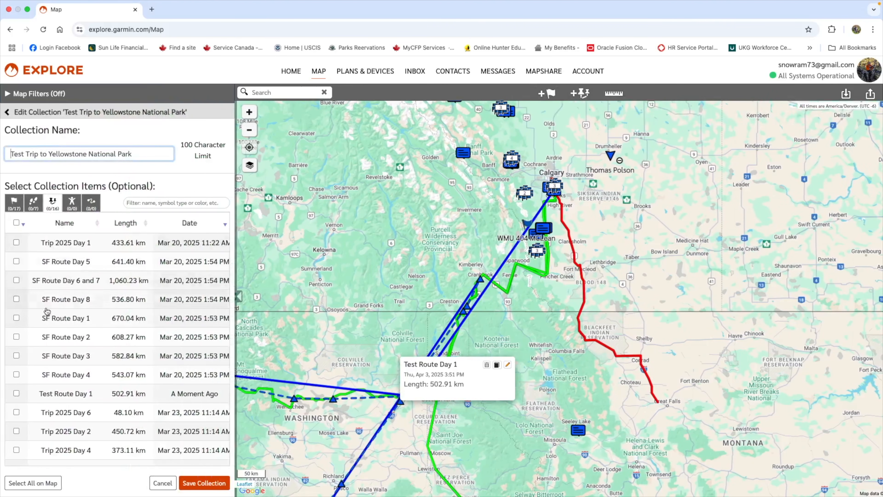
{"action": "scroll", "coordinate": [52, 330], "scroll_direction": "down", "scroll_amount": 2}
{"action": "scroll", "coordinate": [52, 330], "scroll_direction": "down", "scroll_amount": 2}
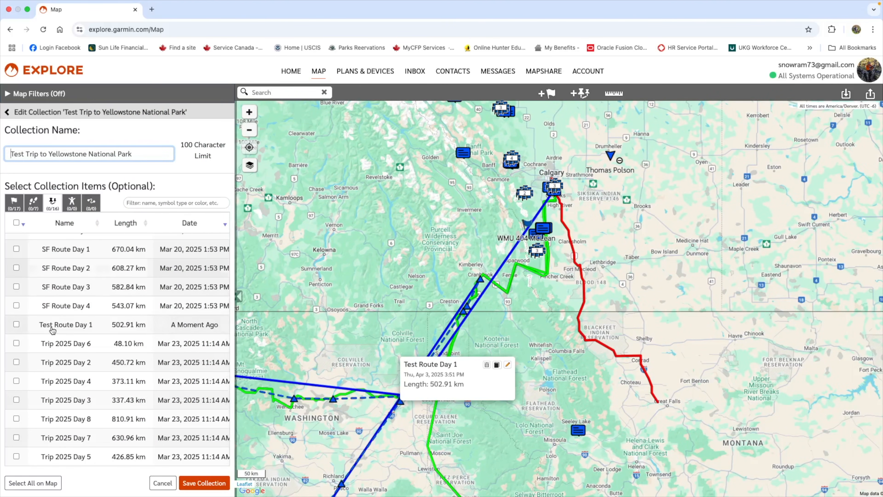
{"action": "left_click", "coordinate": [16, 325]}
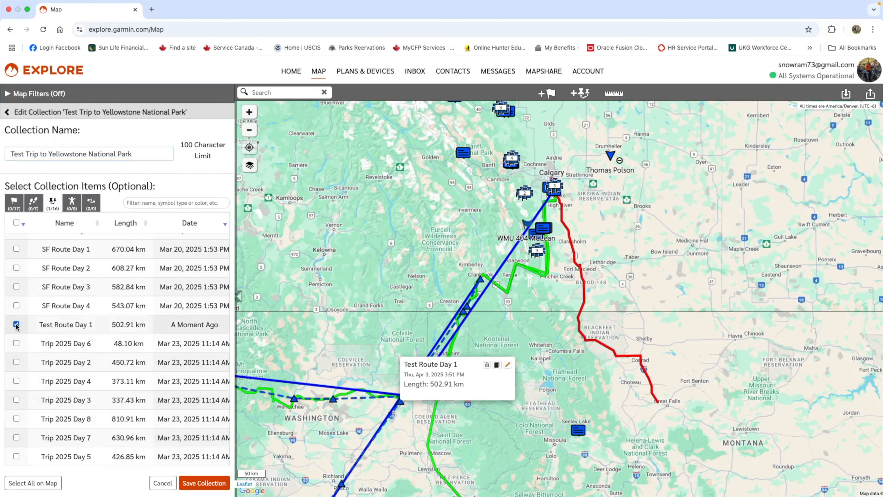
{"action": "left_click", "coordinate": [203, 484]}
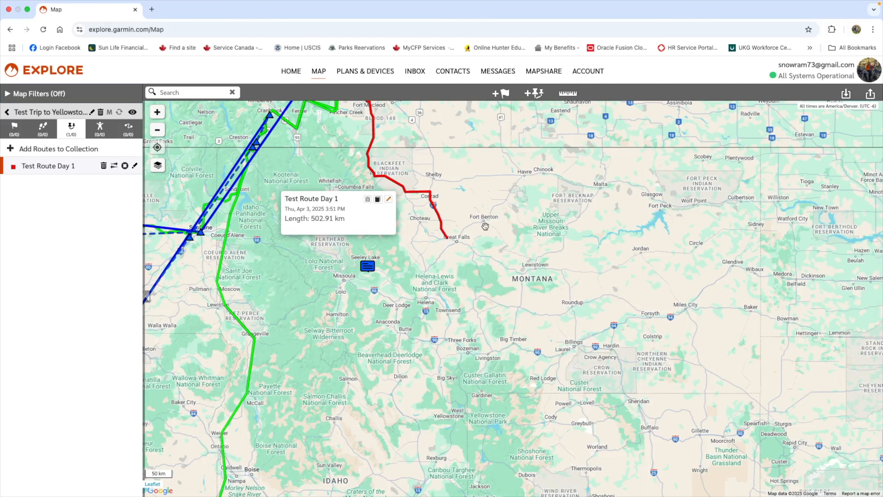
- Start a new route at Vaughn, where Test Route Day 1 ends, and draw it past Great Falls to Belt
{"action": "scroll", "coordinate": [485, 226], "scroll_direction": "up", "scroll_amount": 2}
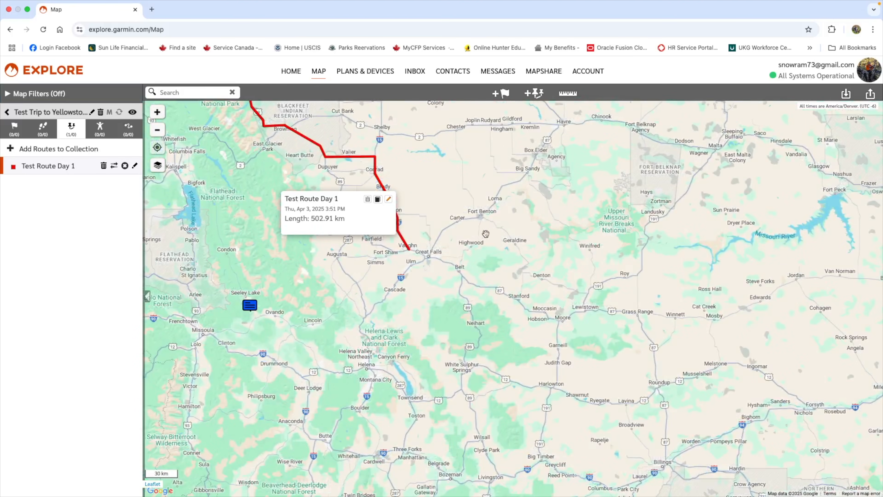
{"action": "left_click_drag", "start_coordinate": [525, 392], "coordinate": [535, 256]}
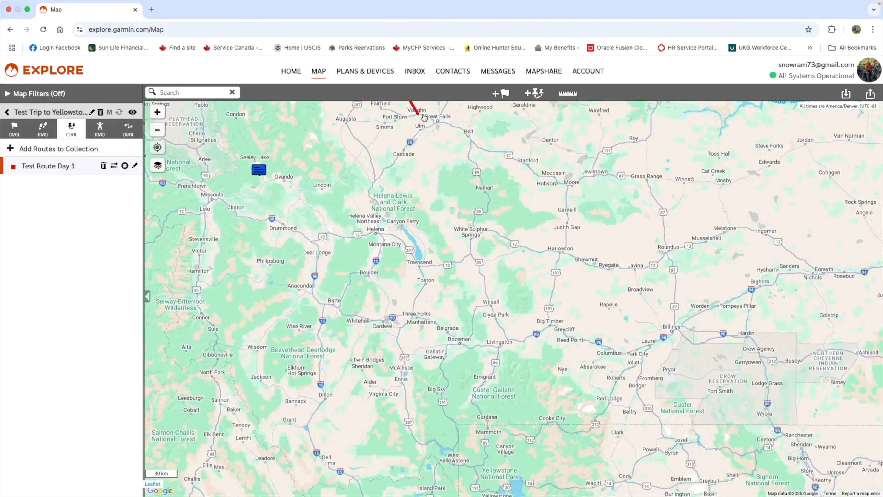
{"action": "left_click", "coordinate": [530, 96]}
{"action": "left_click", "coordinate": [418, 114]}
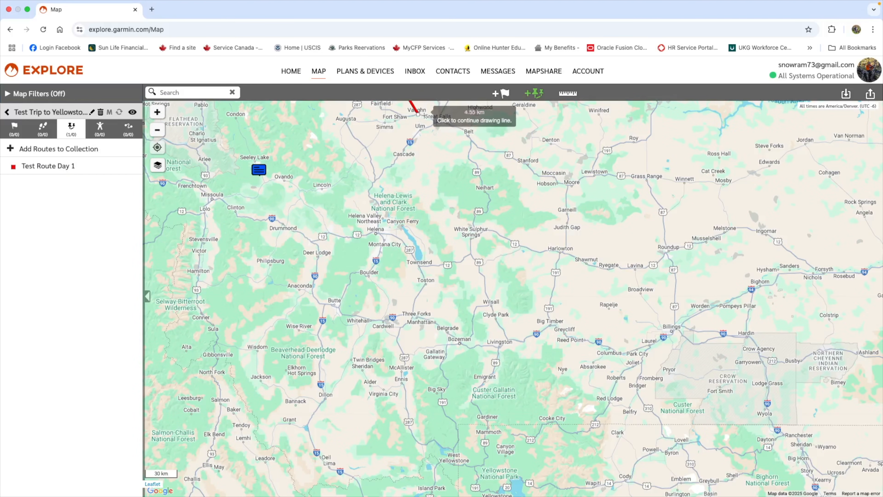
{"action": "left_click", "coordinate": [469, 131]}
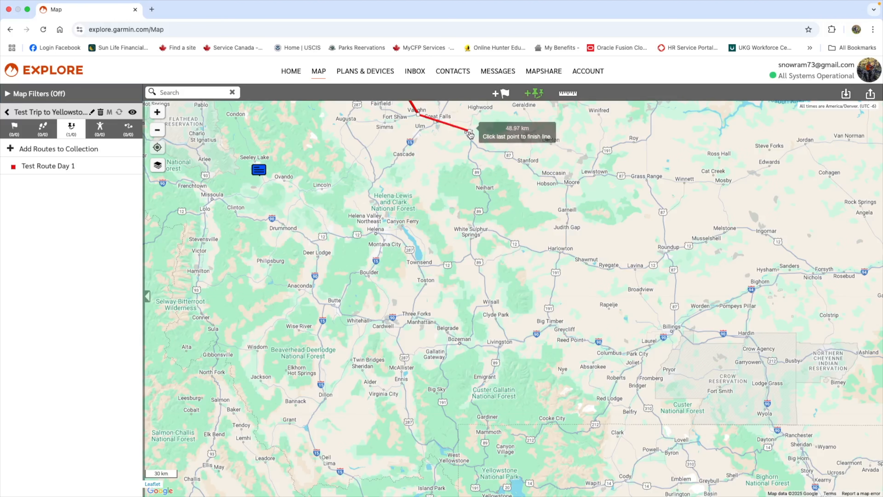
- Continue the new route south from Belt past Neihart, White Sulphur Springs and Clyde Park to Livingston
{"action": "left_click", "coordinate": [472, 145]}
{"action": "left_click", "coordinate": [467, 161]}
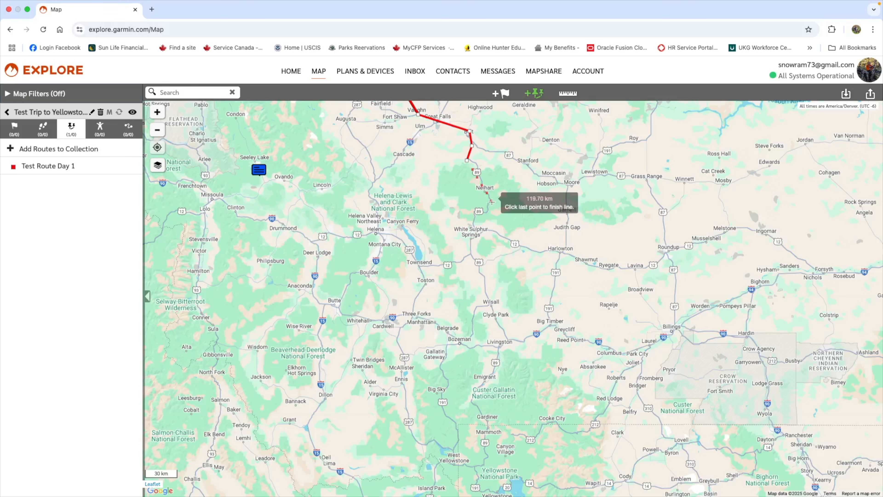
{"action": "left_click", "coordinate": [492, 201]}
{"action": "left_click", "coordinate": [471, 214]}
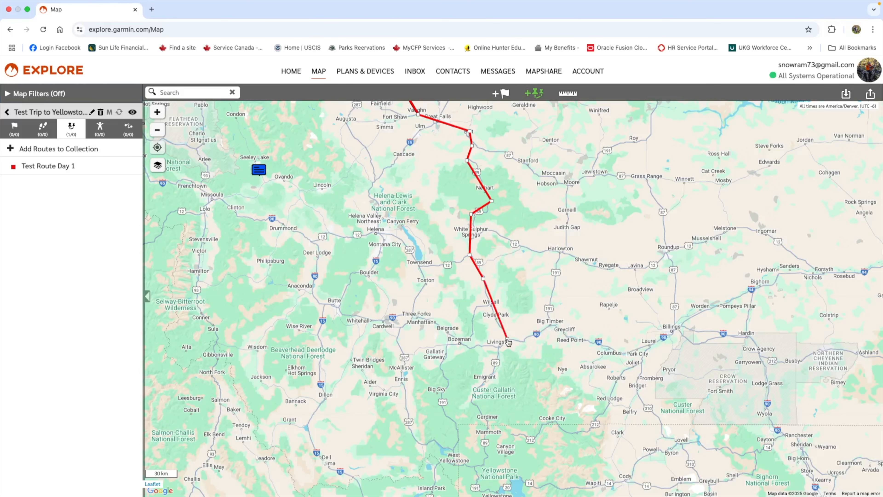
- Extend the route from Livingston past Emigrant and Gardiner to Mammoth, and finish the line there
{"action": "left_click", "coordinate": [496, 351]}
{"action": "left_click", "coordinate": [490, 380]}
{"action": "left_click", "coordinate": [470, 401]}
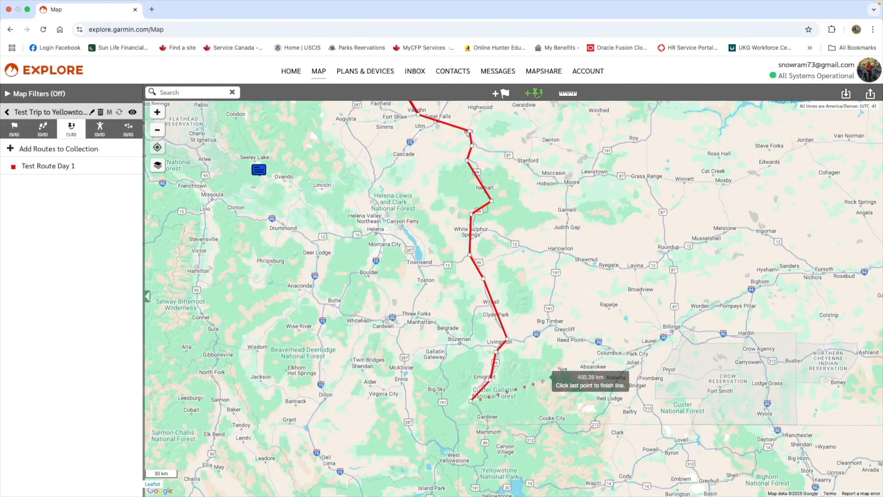
{"action": "left_click_drag", "start_coordinate": [538, 402], "coordinate": [609, 145]}
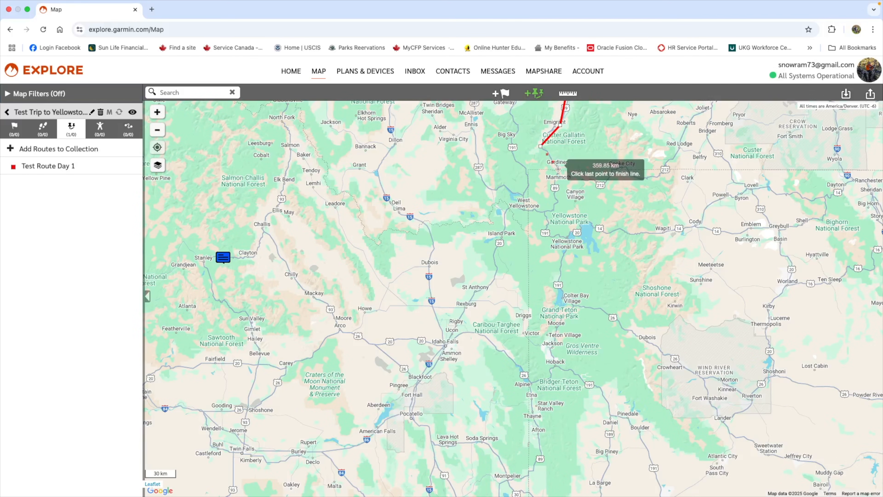
{"action": "left_click", "coordinate": [558, 170]}
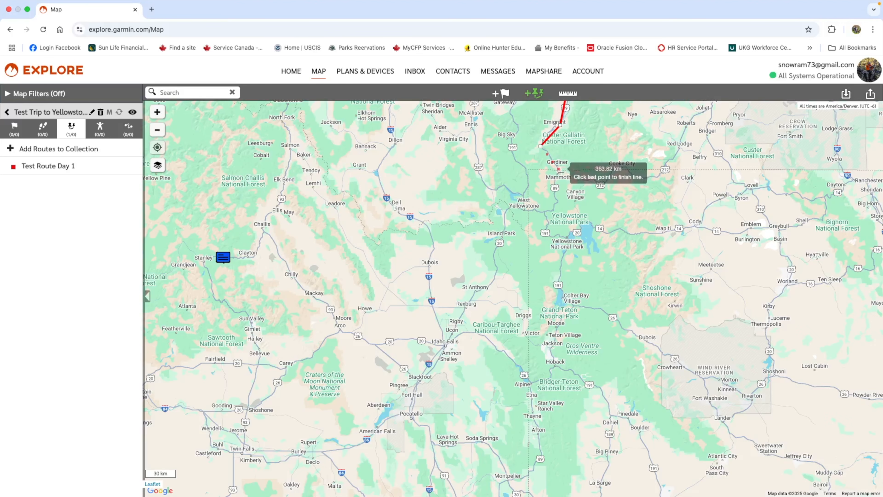
{"action": "left_click", "coordinate": [560, 171]}
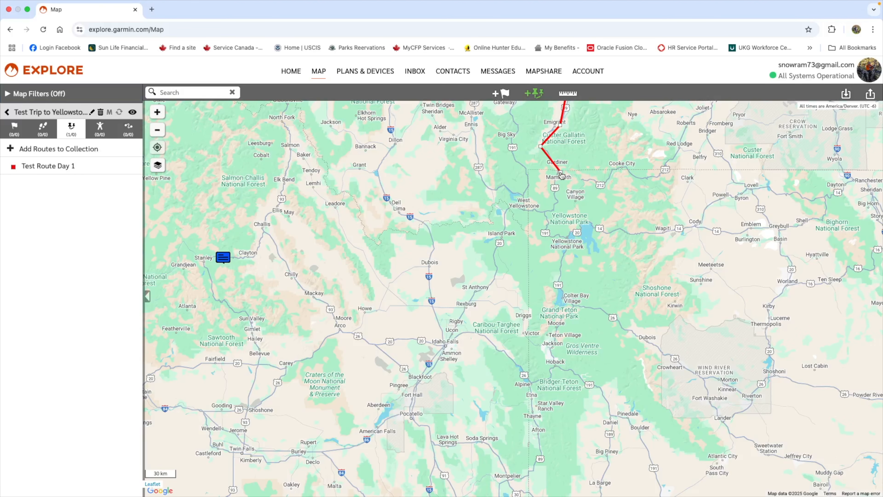
{"action": "left_click", "coordinate": [561, 173]}
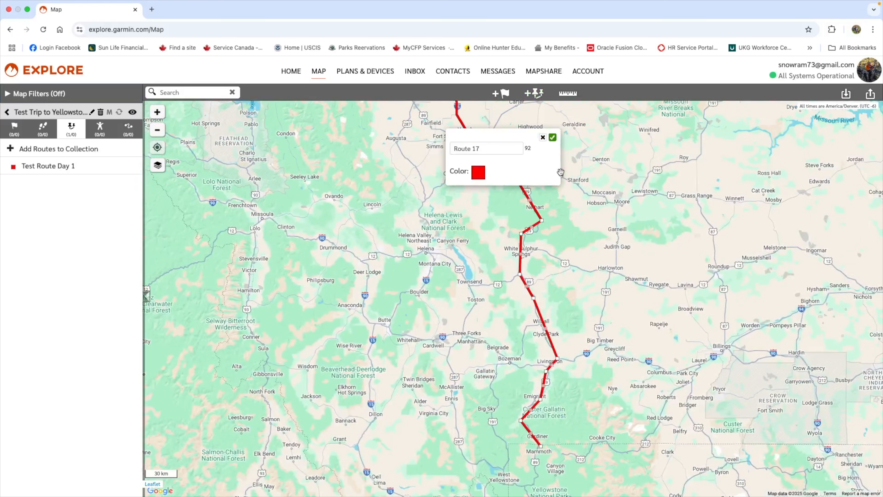
- Name the new route Test Route Day 2, save it, and add it to the Test Trip to Yellowstone National Park collection
{"action": "left_click", "coordinate": [485, 149]}
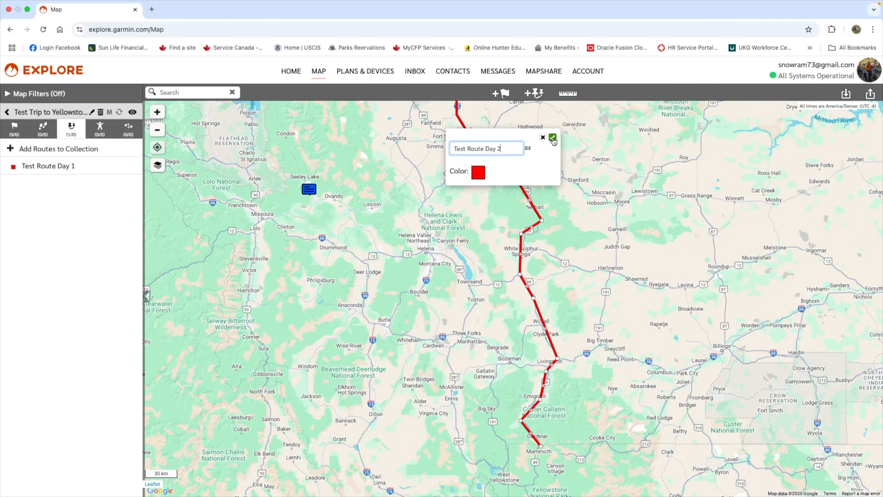
{"action": "left_click", "coordinate": [553, 137]}
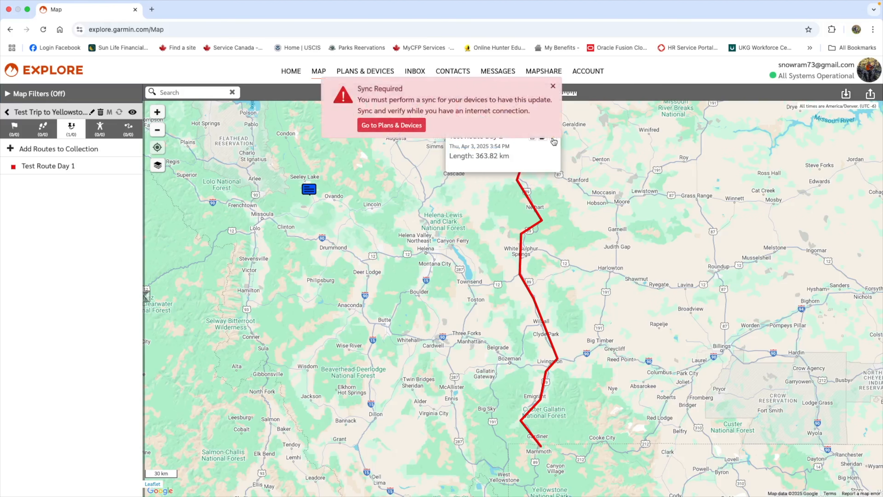
{"action": "left_click", "coordinate": [58, 149]}
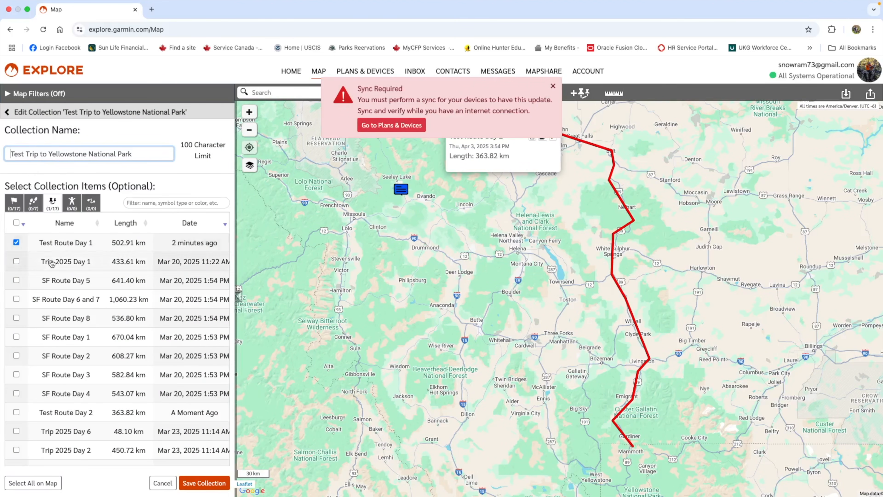
{"action": "left_click", "coordinate": [16, 411]}
{"action": "left_click", "coordinate": [209, 483]}
- Start a new route at Mammoth, where Test Route Day 2 ends, and draw it through Tower Junction to Devils Den
{"action": "left_click_drag", "start_coordinate": [595, 394], "coordinate": [553, 136]}
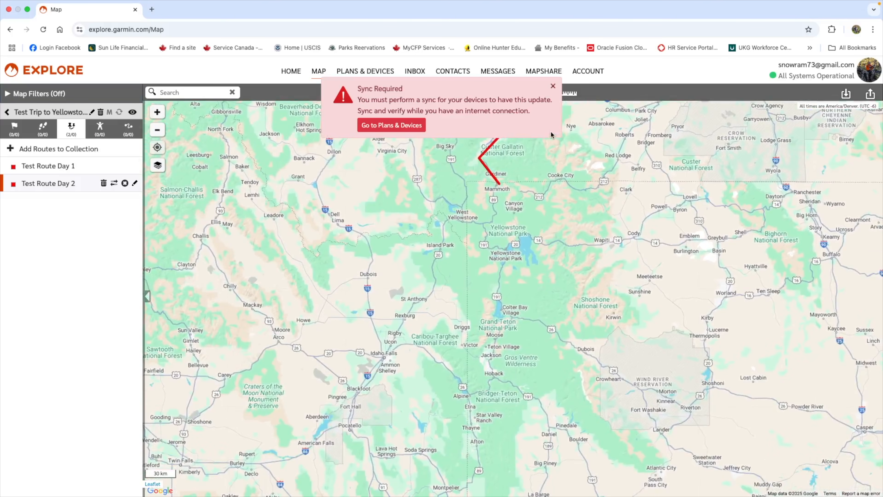
{"action": "scroll", "coordinate": [533, 220], "scroll_direction": "up", "scroll_amount": 3}
{"action": "scroll", "coordinate": [534, 220], "scroll_direction": "up", "scroll_amount": 2}
{"action": "left_click_drag", "start_coordinate": [517, 162], "coordinate": [618, 291]}
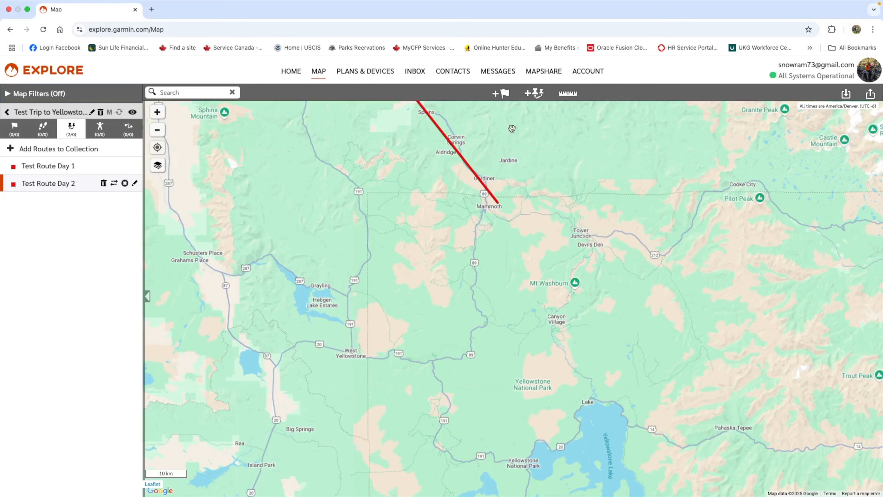
{"action": "left_click", "coordinate": [536, 93]}
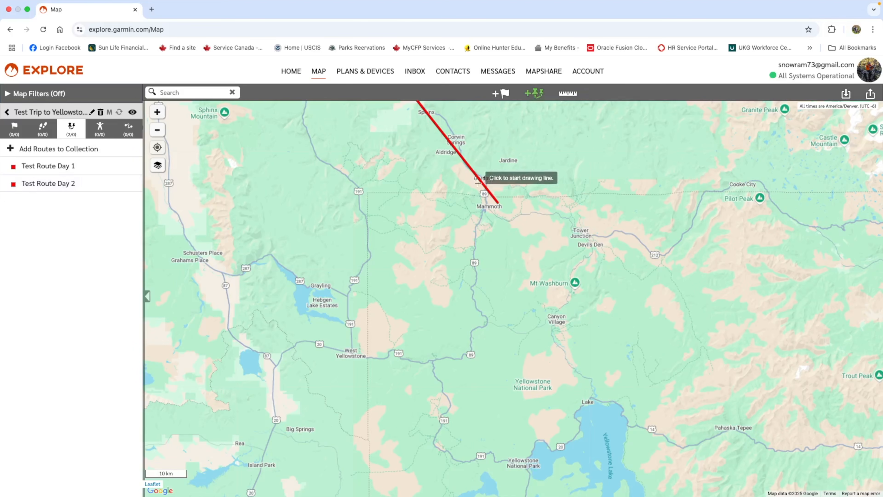
{"action": "left_click", "coordinate": [499, 209]}
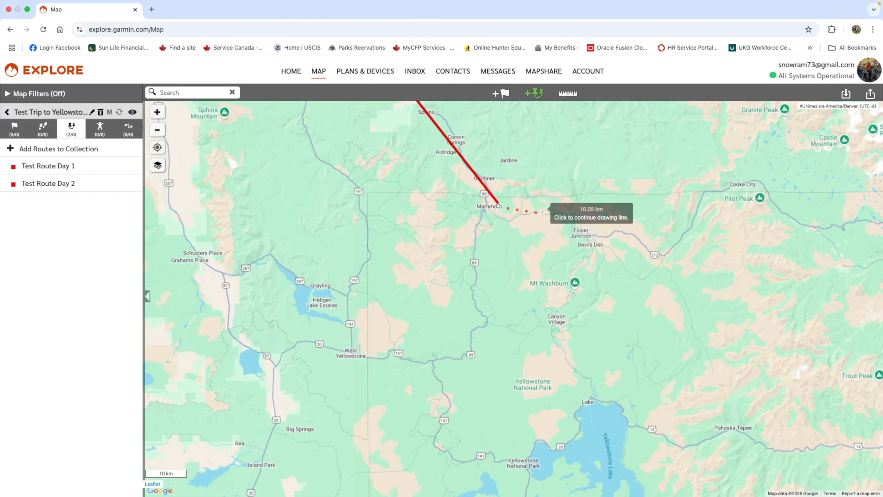
{"action": "left_click", "coordinate": [578, 224]}
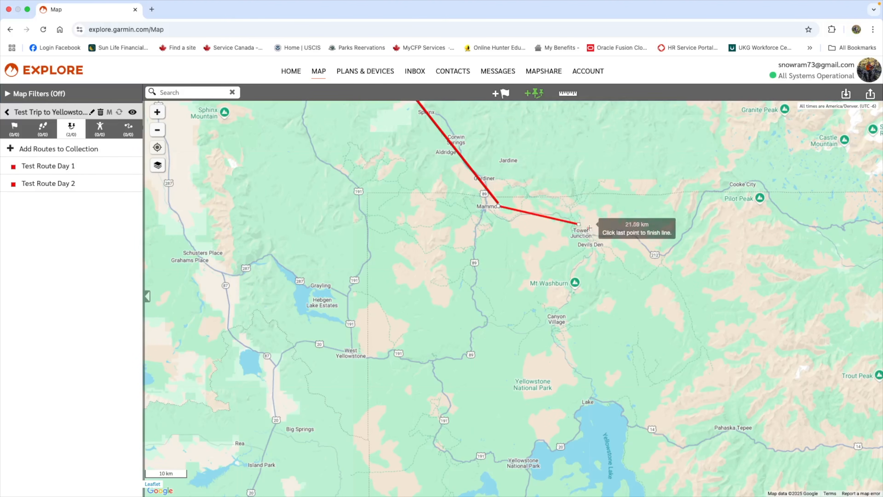
{"action": "left_click", "coordinate": [595, 249]}
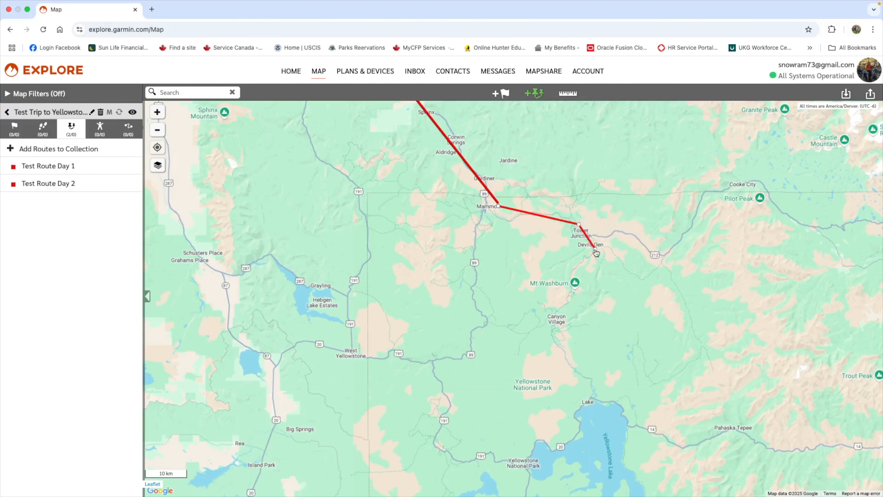
- Continue the route from Devils Den past Mt Washburn, Canyon Village and Lake, then along the west shore of Yellowstone Lake
{"action": "left_click", "coordinate": [569, 274]}
{"action": "left_click", "coordinate": [570, 306]}
{"action": "left_click", "coordinate": [551, 317]}
{"action": "left_click", "coordinate": [553, 342]}
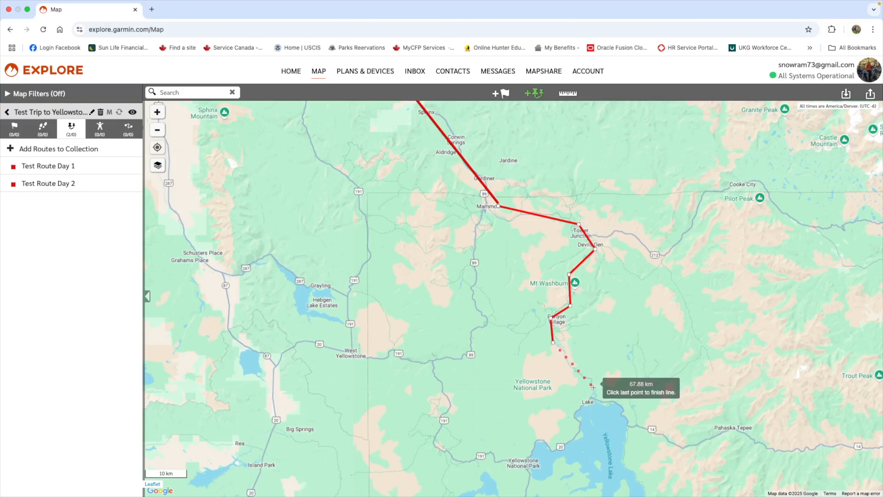
{"action": "left_click", "coordinate": [593, 387]}
{"action": "double_click", "coordinate": [577, 414]}
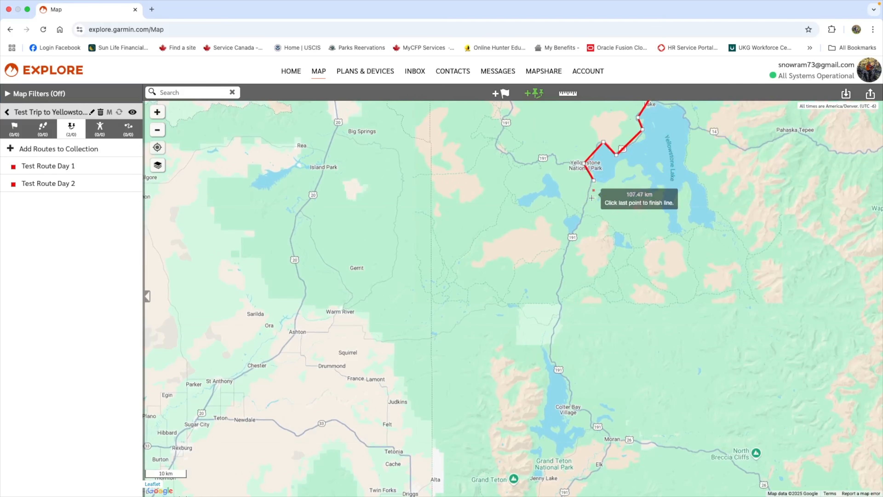
- Extend the route south from Yellowstone Lake past Colter Bay Village, Moran and Moose to Jackson, and finish the line there
{"action": "left_click", "coordinate": [575, 231]}
{"action": "left_click", "coordinate": [556, 293]}
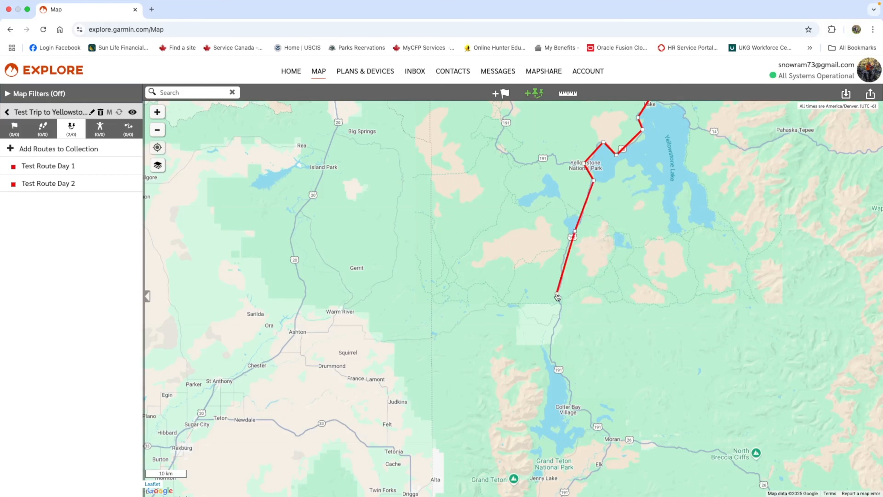
{"action": "left_click", "coordinate": [551, 362]}
{"action": "left_click", "coordinate": [572, 387]}
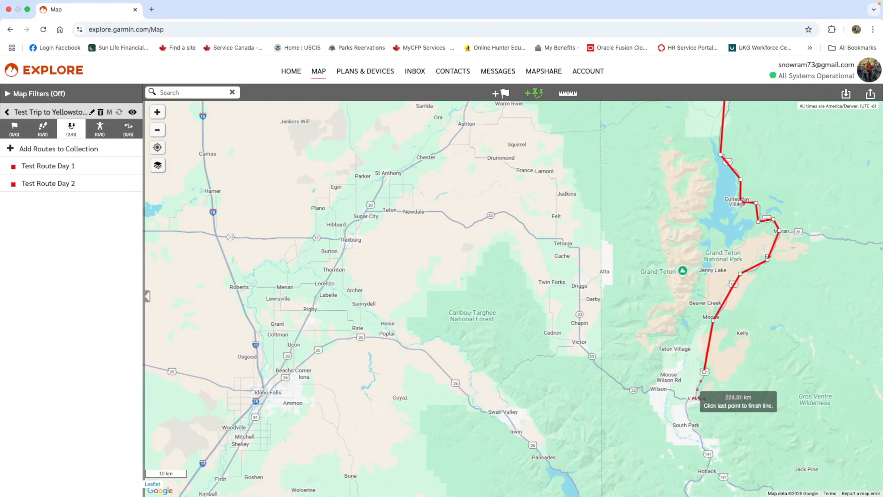
{"action": "left_click", "coordinate": [690, 402]}
{"action": "left_click", "coordinate": [691, 404]}
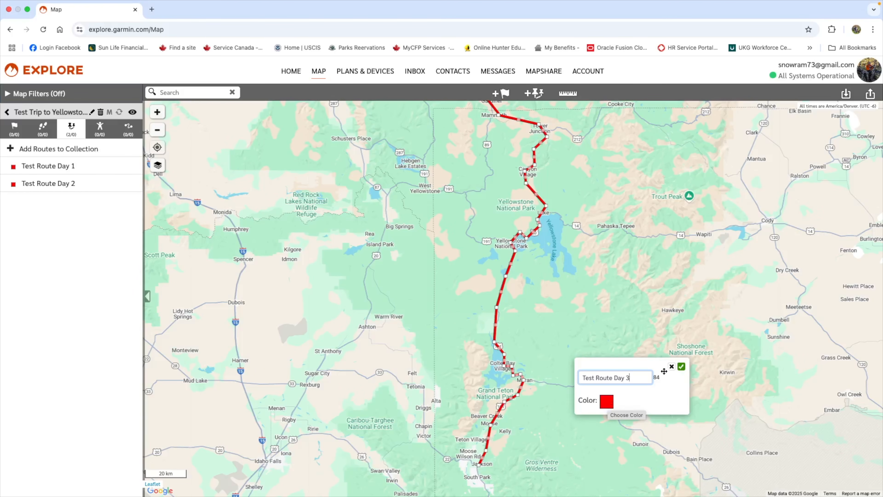
- Save the route as Test Route Day 3 and add it to the Test Trip to Yellowstone National Park collection
{"action": "left_click", "coordinate": [681, 367]}
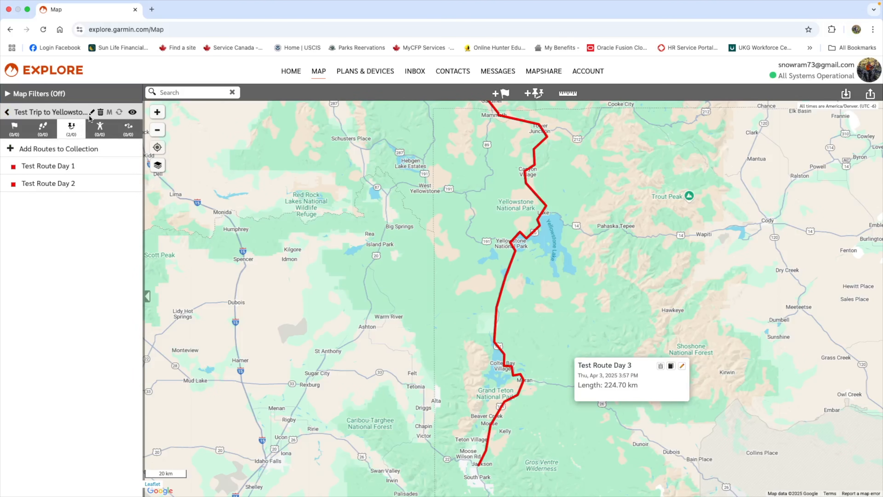
{"action": "left_click", "coordinate": [57, 150]}
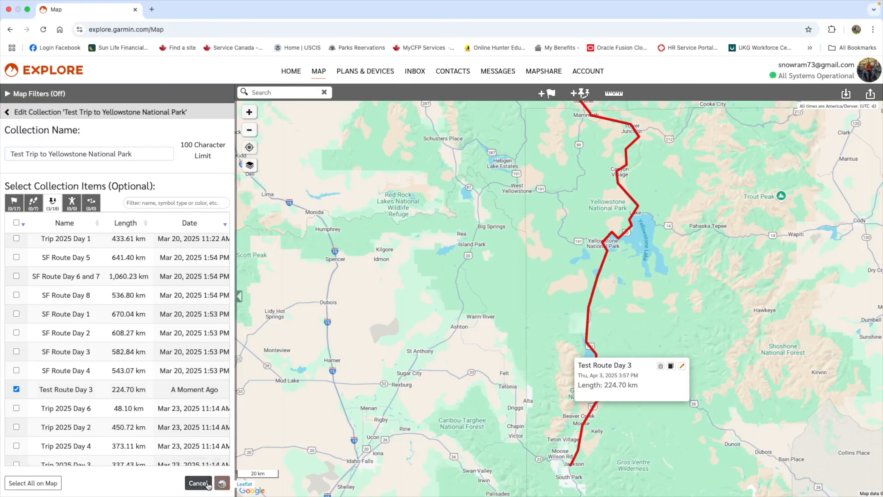
{"action": "left_click", "coordinate": [198, 483]}
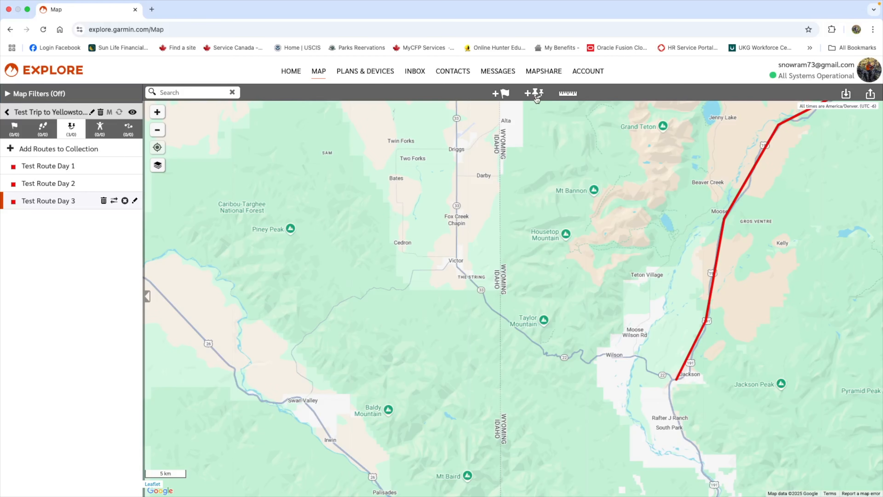
- Start a new route at Jackson, where Test Route Day 3 ends, and draw it north past Moose to Beaver Creek
{"action": "left_click", "coordinate": [537, 100]}
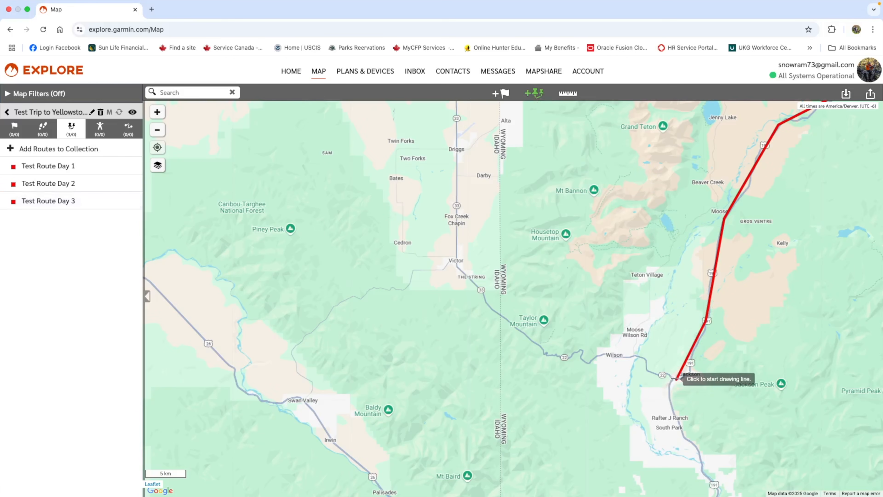
{"action": "left_click", "coordinate": [709, 320]}
{"action": "left_click", "coordinate": [723, 215]}
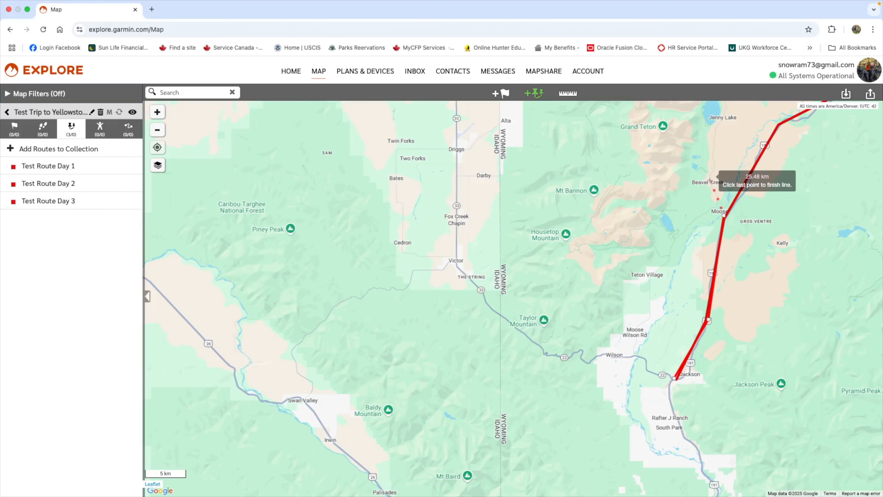
{"action": "left_click", "coordinate": [710, 181]}
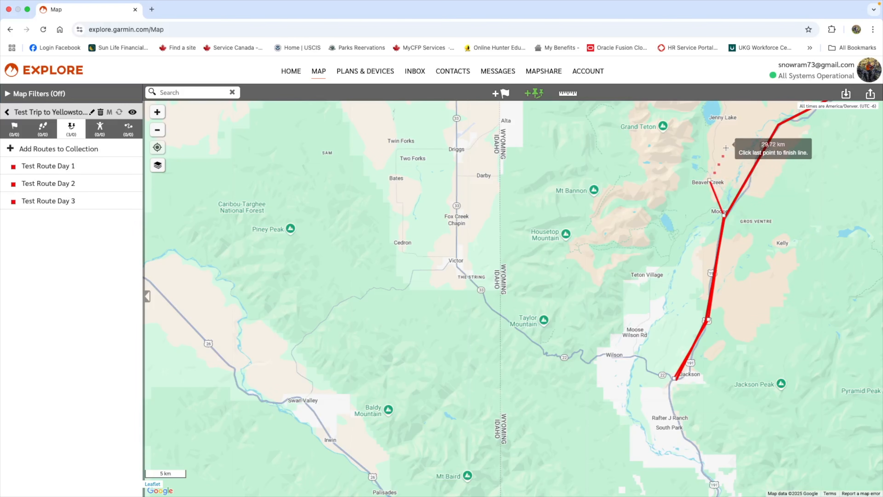
- Trace the route along Teton Park Rd from Beaver Creek past Teton Glacier Turnout and Timbered Island, stopping south of Jenny Lake
{"action": "scroll", "coordinate": [726, 148], "scroll_direction": "up", "scroll_amount": 5}
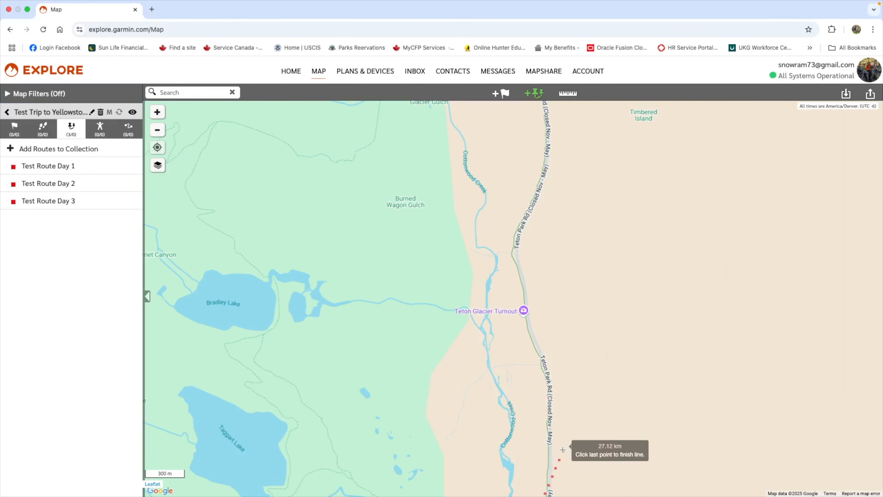
{"action": "left_click_drag", "start_coordinate": [576, 436], "coordinate": [650, 290]}
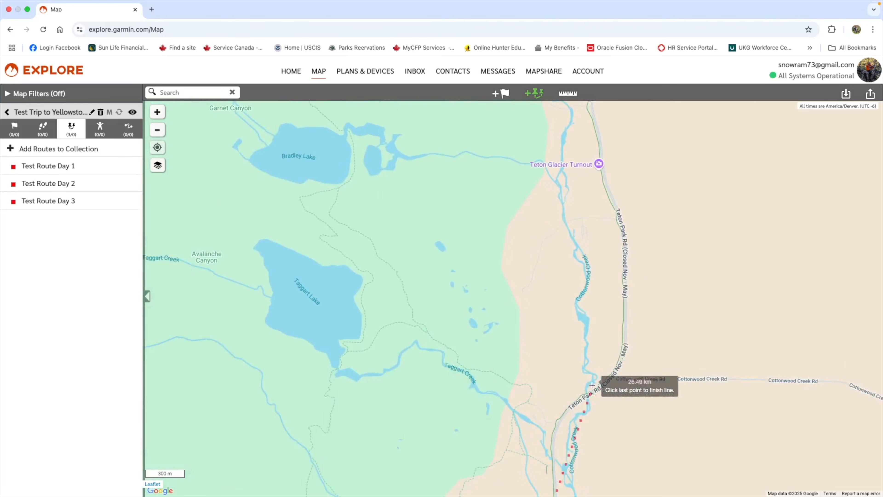
{"action": "left_click", "coordinate": [552, 430]}
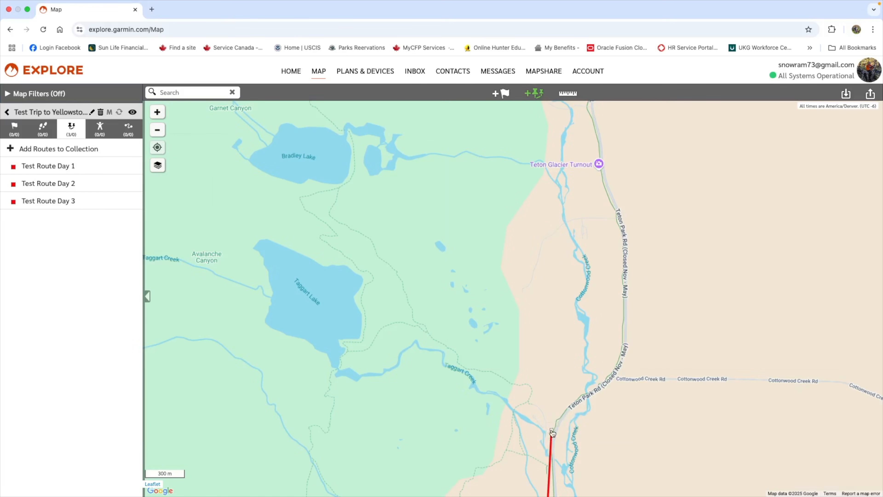
{"action": "left_click", "coordinate": [616, 367]}
{"action": "left_click", "coordinate": [624, 229]}
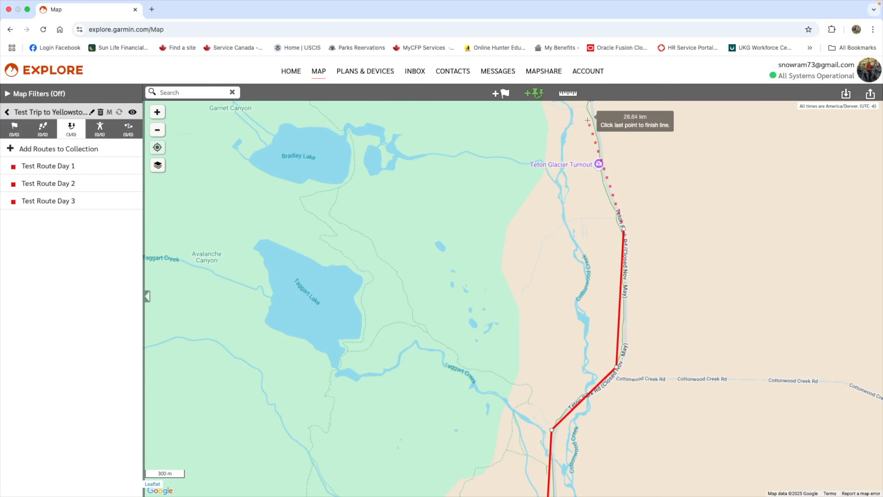
{"action": "double_click", "coordinate": [588, 113]}
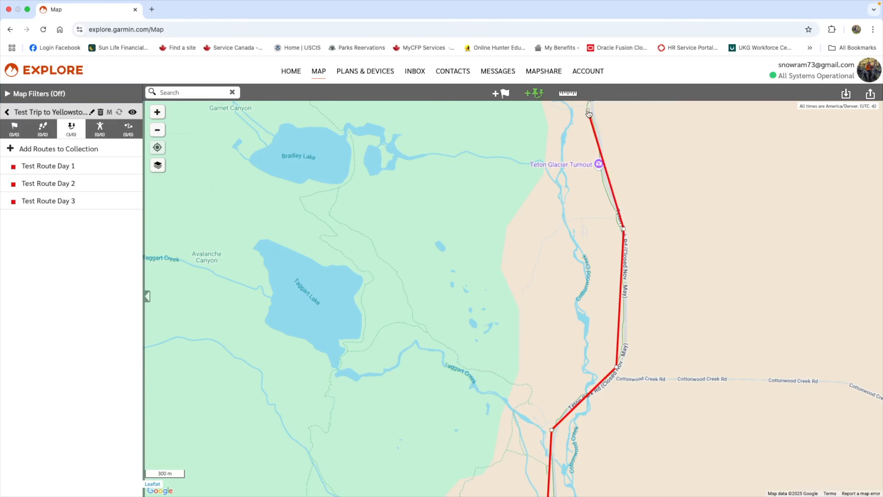
{"action": "left_click_drag", "start_coordinate": [608, 131], "coordinate": [585, 386]}
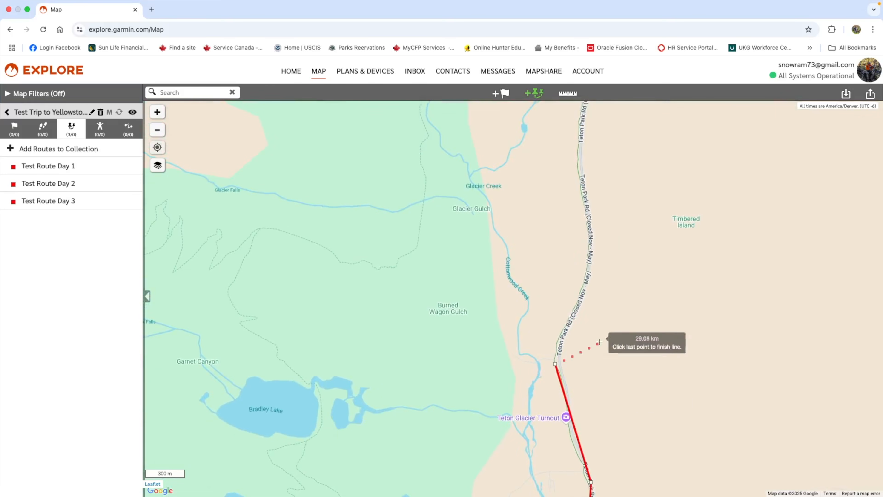
{"action": "double_click", "coordinate": [591, 261]}
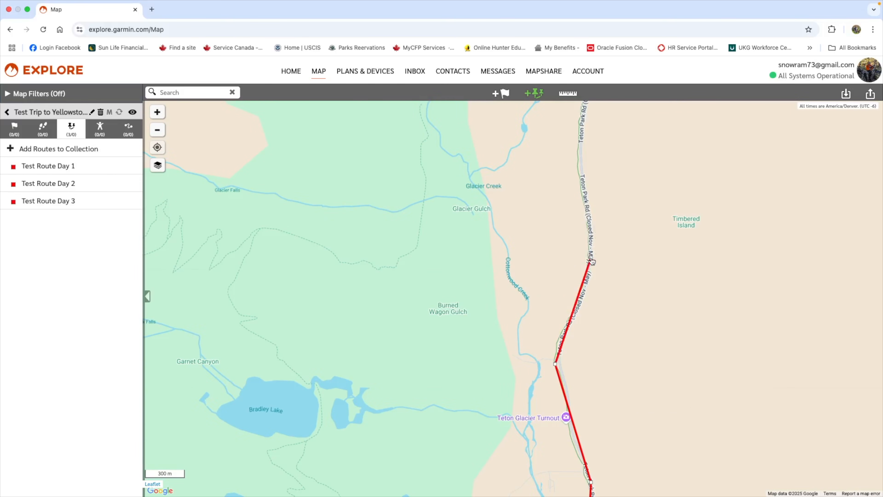
{"action": "left_click", "coordinate": [578, 147]}
- Continue the route along Teton Park Rd past Jenny Lake and Mountain View Turnout to Potholes Turnout
{"action": "left_click_drag", "start_coordinate": [578, 147], "coordinate": [566, 368]}
{"action": "scroll", "coordinate": [565, 367], "scroll_direction": "down", "scroll_amount": 2}
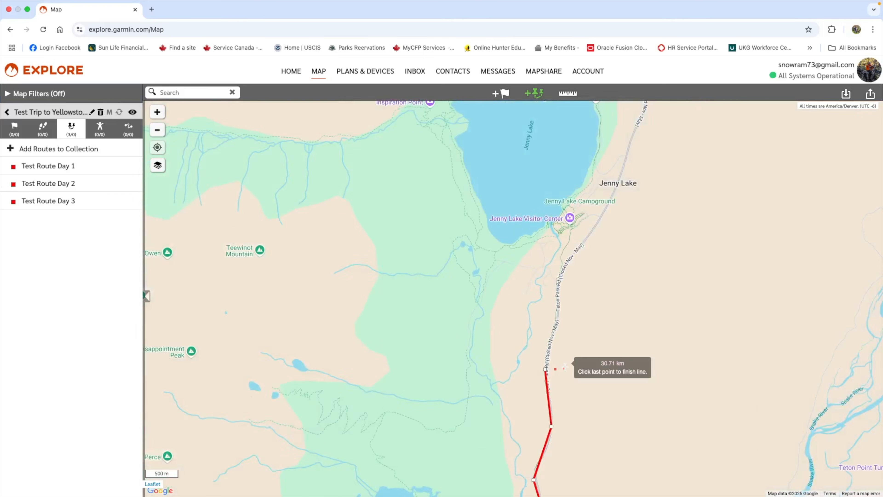
{"action": "scroll", "coordinate": [565, 367], "scroll_direction": "down", "scroll_amount": 1}
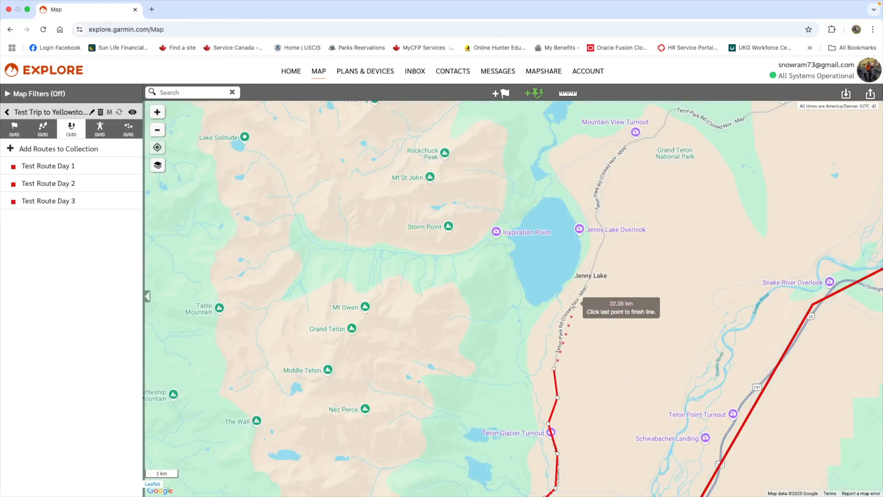
{"action": "left_click", "coordinate": [565, 310]}
{"action": "left_click", "coordinate": [603, 238]}
{"action": "left_click", "coordinate": [595, 195]}
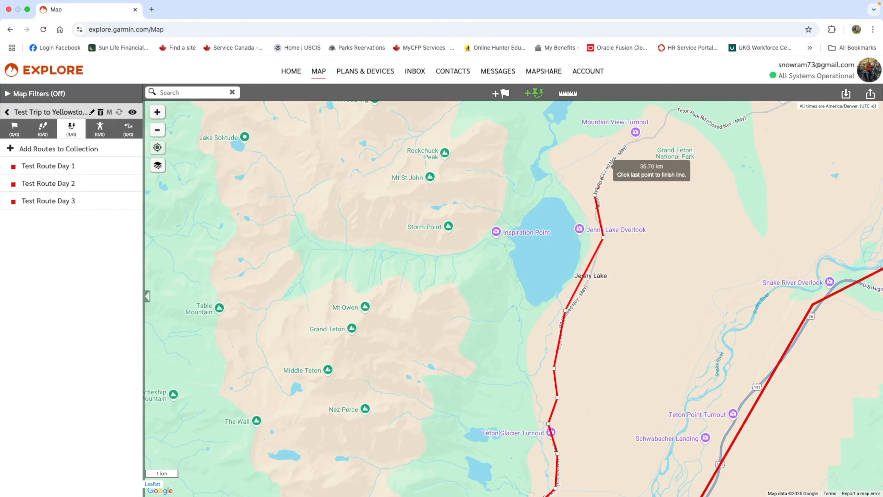
{"action": "left_click", "coordinate": [630, 144]}
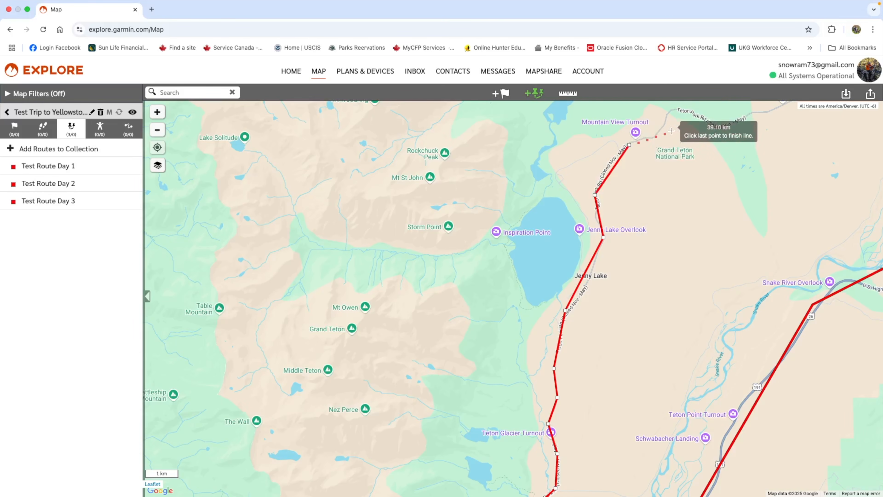
{"action": "left_click", "coordinate": [664, 121]}
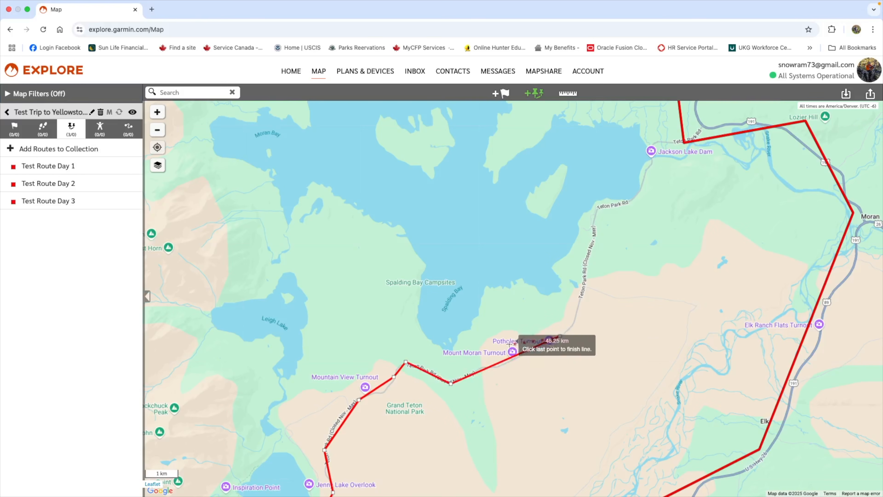
- Extend the route along Teton Park Rd from Potholes Turnout past Jackson Lake Dam to meet the Test Route Day 3 line
{"action": "left_click", "coordinate": [577, 313]}
{"action": "left_click", "coordinate": [598, 209]}
{"action": "left_click", "coordinate": [635, 199]}
{"action": "left_click", "coordinate": [652, 158]}
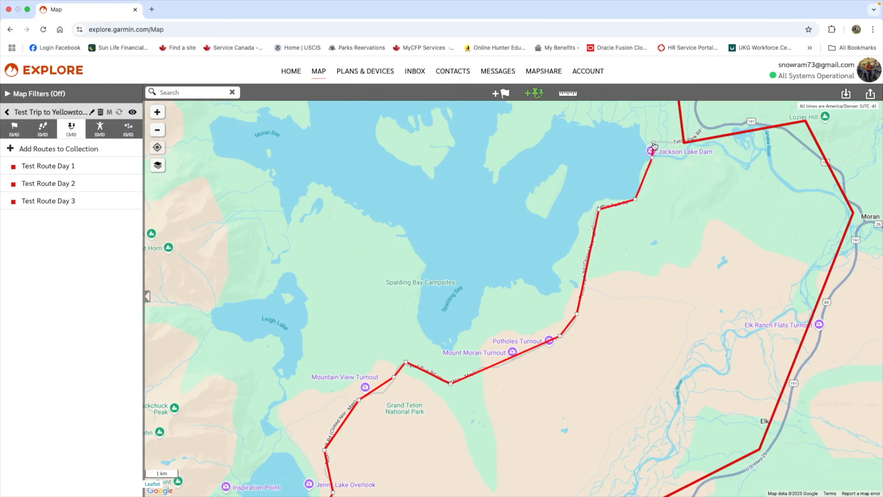
{"action": "left_click", "coordinate": [685, 142]}
- Extend the route from Jackson Lake Dam north along the highway past Colter Bay Village and Lizard Creek Campground to the junction at Yellowstone Lake's west end
{"action": "left_click_drag", "start_coordinate": [699, 135], "coordinate": [697, 466]}
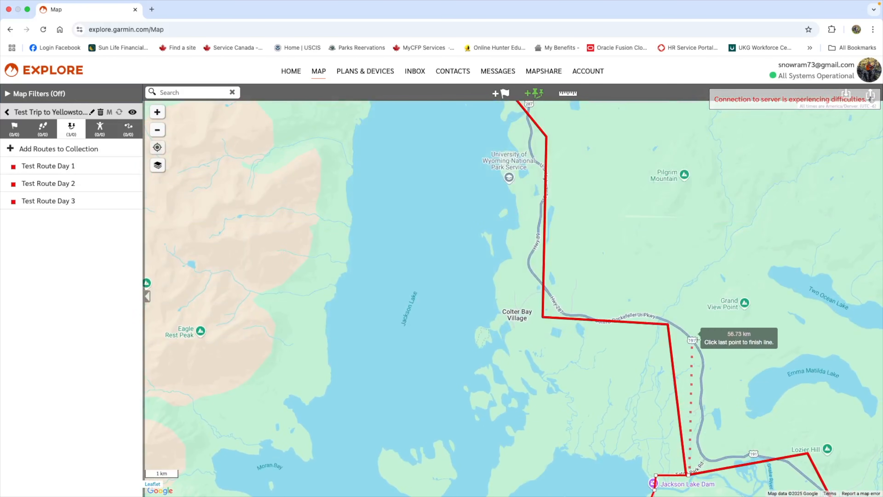
{"action": "left_click", "coordinate": [700, 356]}
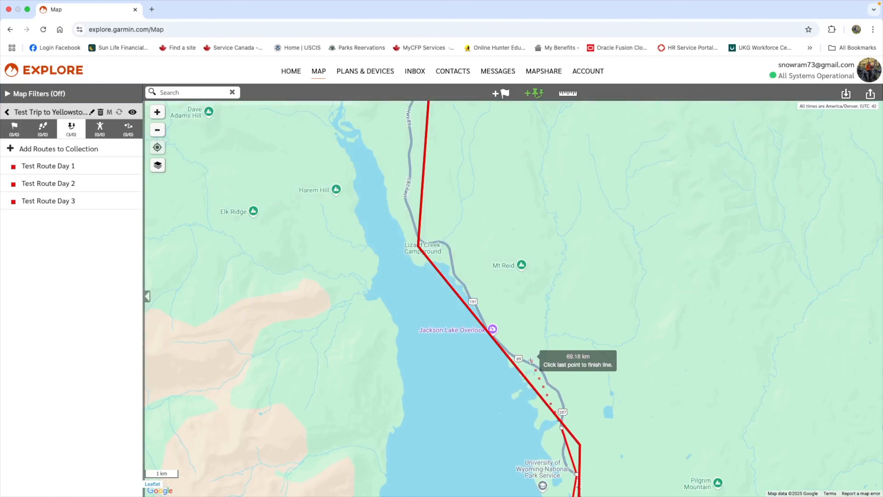
{"action": "left_click", "coordinate": [528, 359]}
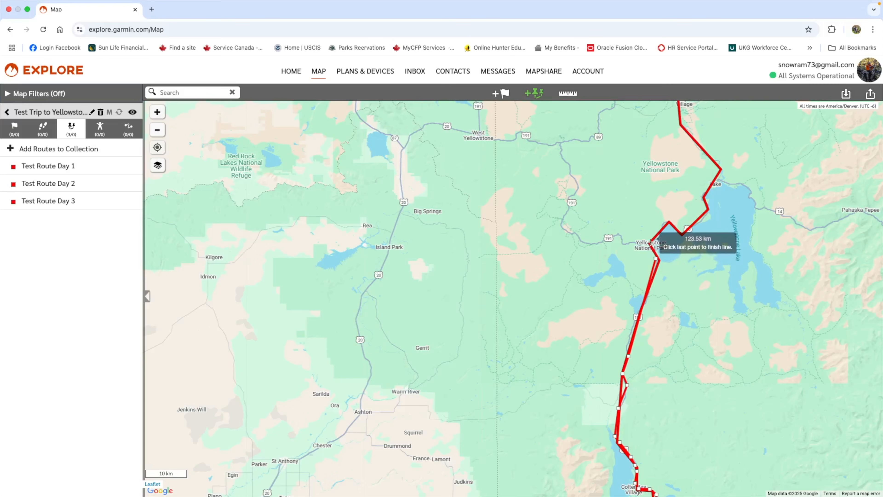
{"action": "left_click", "coordinate": [650, 245]}
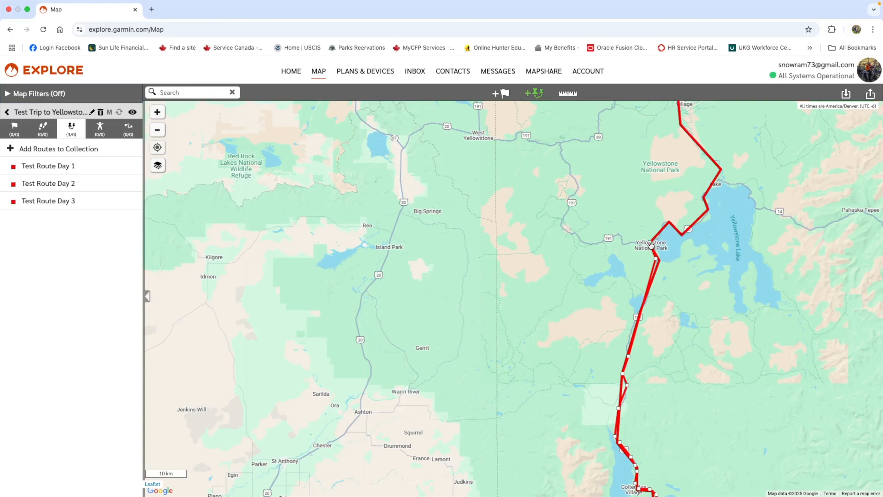
- Trace the route around the west side of Yellowstone, following road 191 west and north, and road 89 north toward Mammoth
{"action": "double_click", "coordinate": [623, 242]}
{"action": "left_click", "coordinate": [617, 231]}
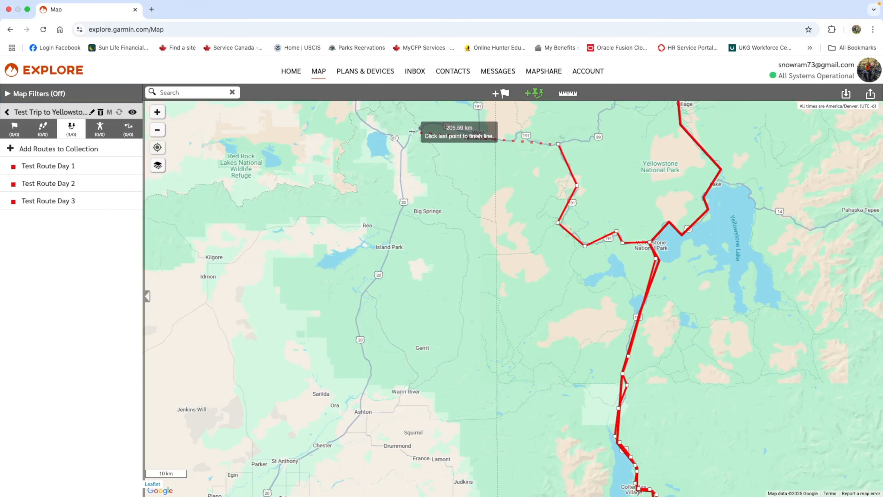
{"action": "left_click", "coordinate": [596, 136]}
{"action": "left_click", "coordinate": [598, 111]}
{"action": "left_click_drag", "start_coordinate": [610, 112], "coordinate": [607, 294]}
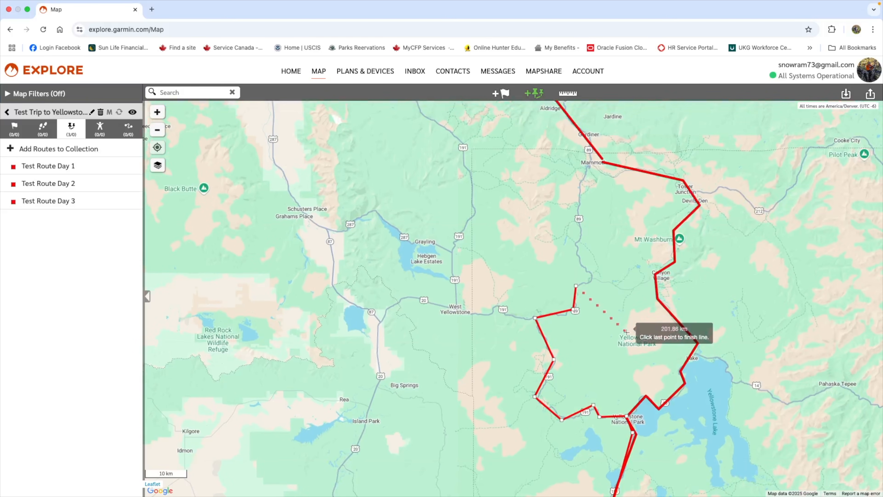
{"action": "left_click", "coordinate": [590, 281]}
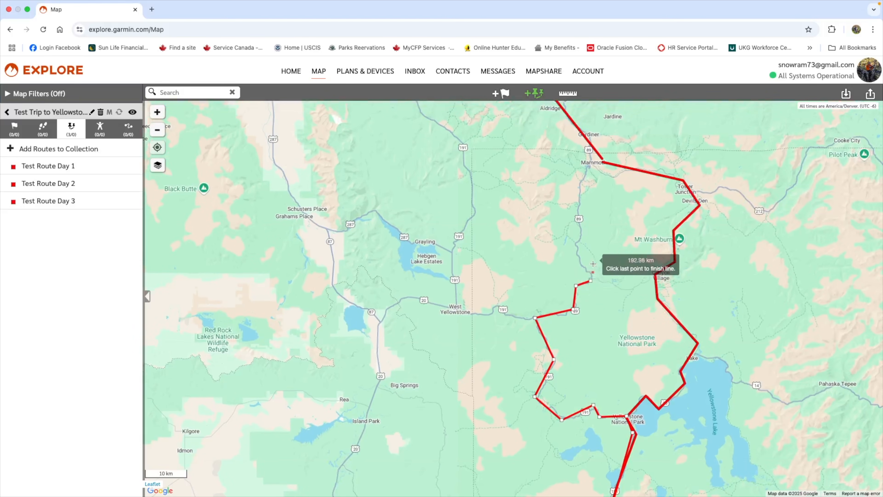
{"action": "left_click", "coordinate": [575, 250]}
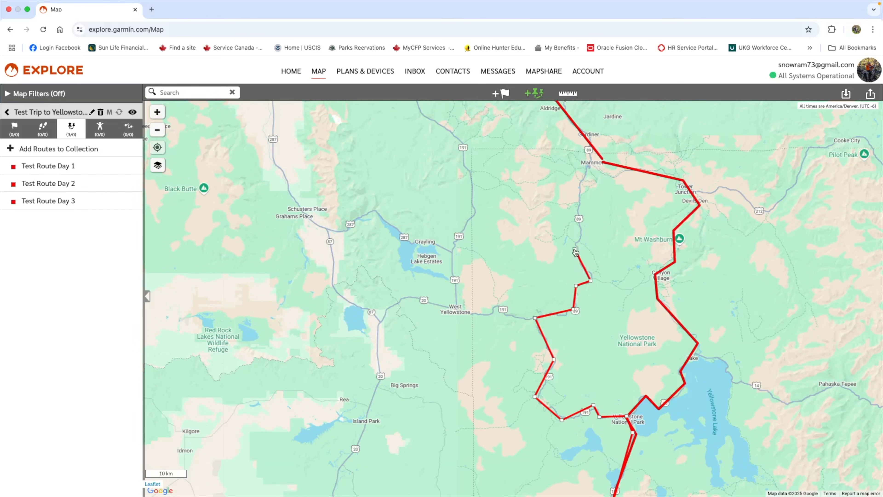
- Continue the route north along Grand Loop Rd from Semi-Centennial Geyser past Willow Park to Indian Creek Campground
{"action": "scroll", "coordinate": [575, 251], "scroll_direction": "up", "scroll_amount": 5}
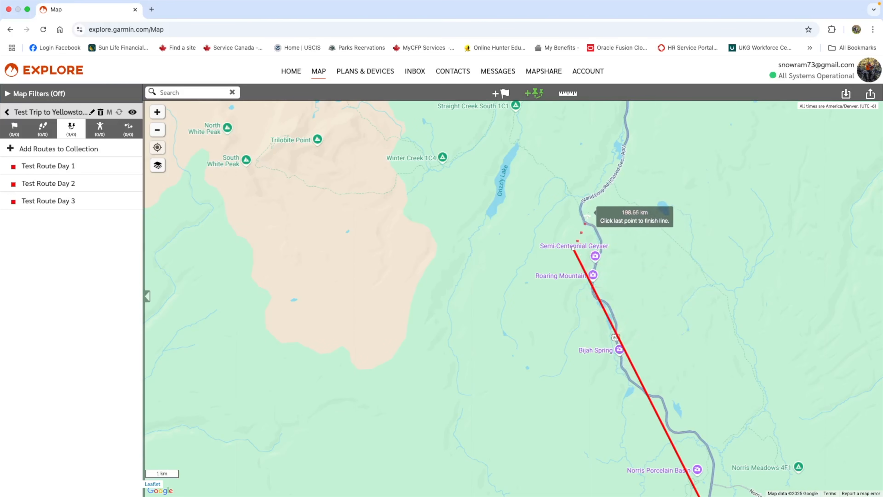
{"action": "left_click", "coordinate": [581, 203]}
{"action": "left_click", "coordinate": [622, 147]}
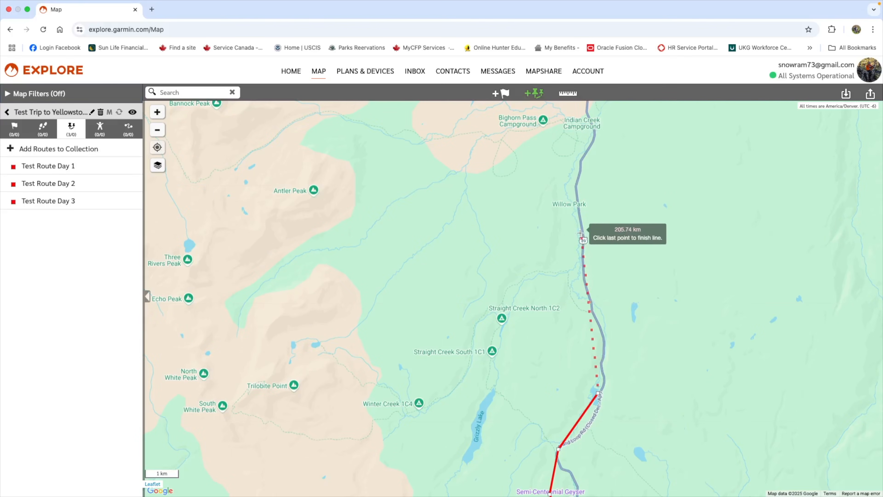
{"action": "left_click", "coordinate": [577, 180]}
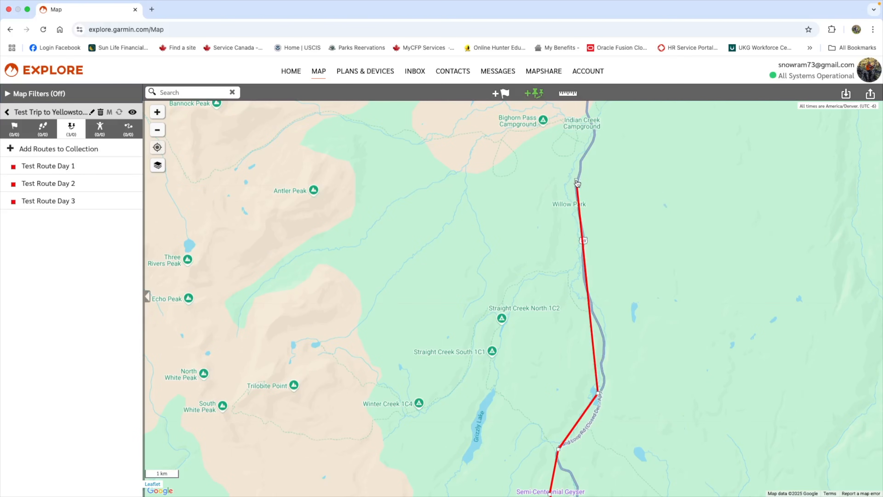
{"action": "left_click", "coordinate": [594, 134]}
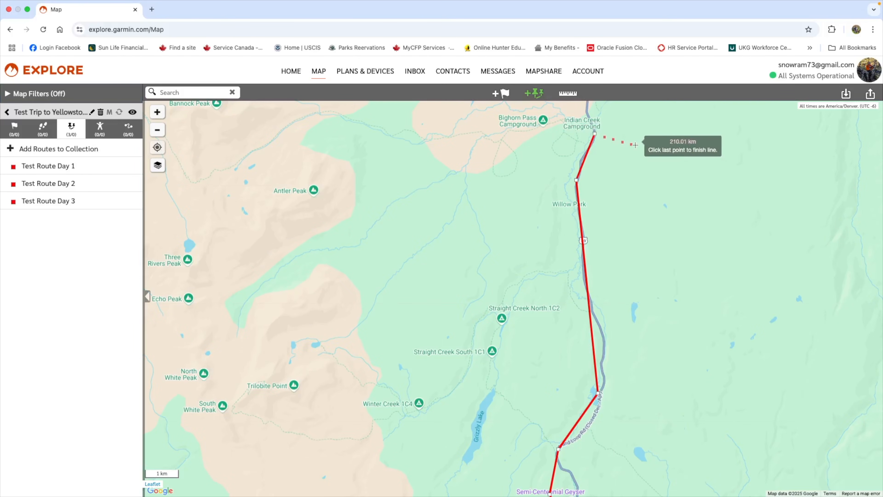
- Extend the route from Indian Creek Campground past Bunsen Peak and around the bends at Mammoth Hot Springs to Mammoth
{"action": "left_click_drag", "start_coordinate": [647, 148], "coordinate": [638, 419]}
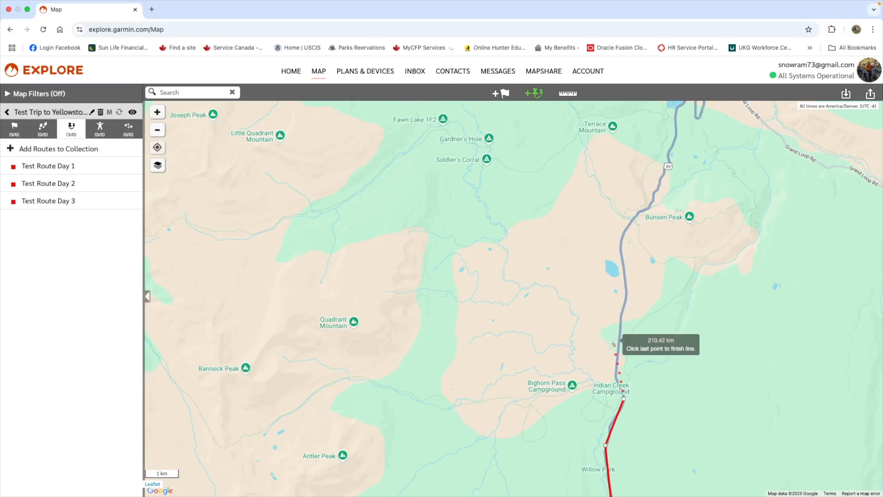
{"action": "left_click", "coordinate": [612, 364]}
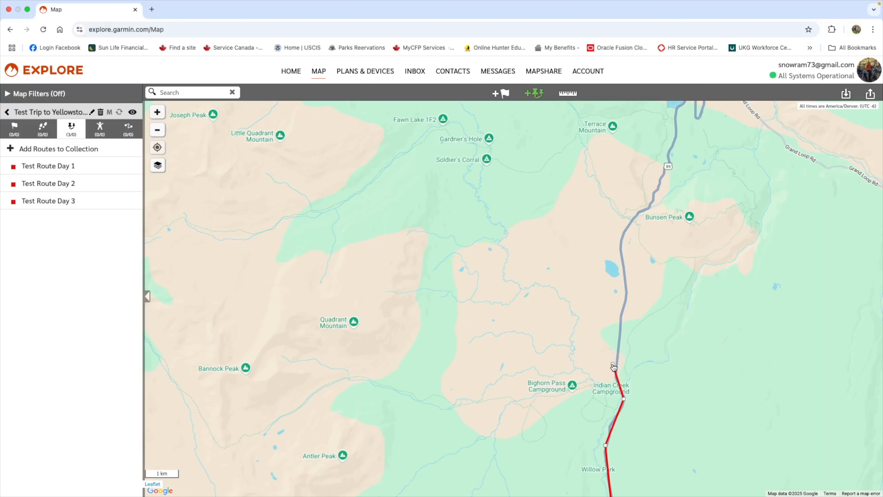
{"action": "left_click", "coordinate": [622, 230]}
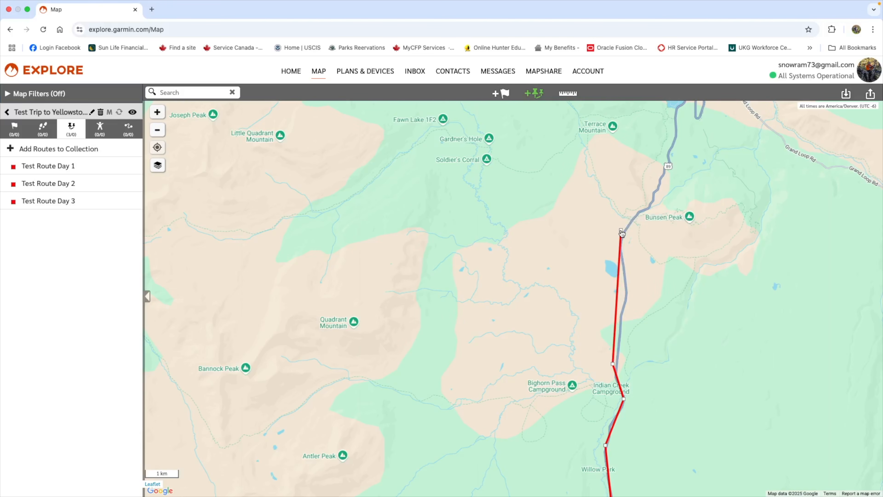
{"action": "left_click", "coordinate": [668, 165]}
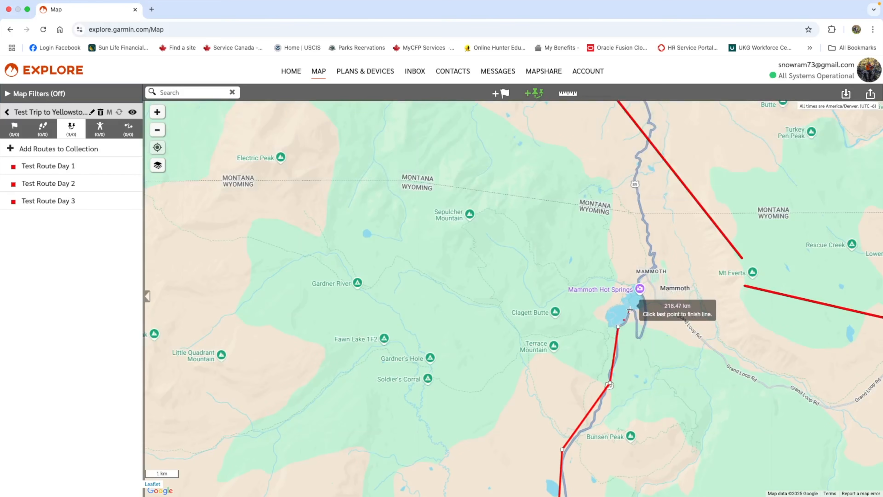
{"action": "left_click", "coordinate": [631, 309]}
{"action": "left_click", "coordinate": [638, 336]}
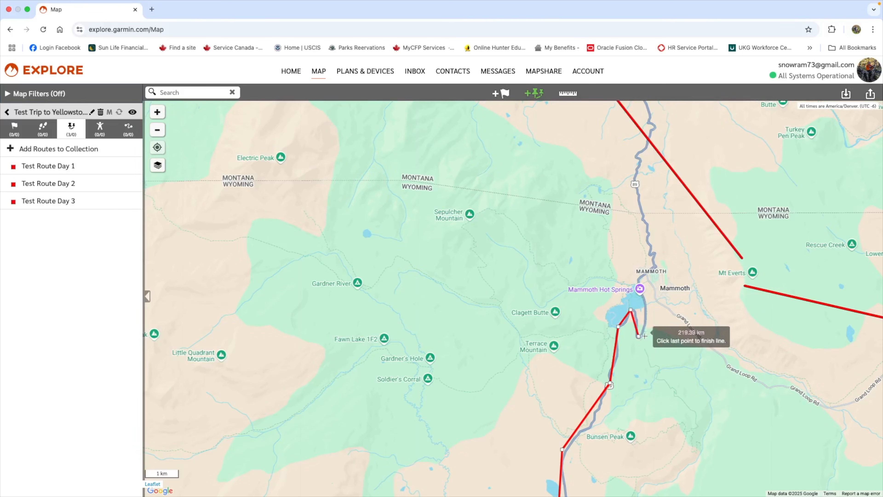
{"action": "left_click", "coordinate": [638, 280]}
{"action": "left_click", "coordinate": [653, 265]}
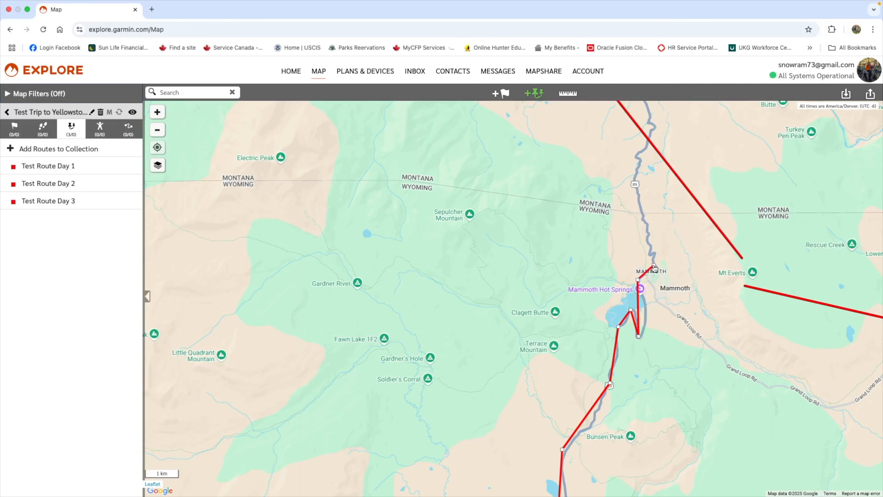
- Trace the route north along Highway 89 from Mammoth past Corwin Springs to Miner
{"action": "left_click", "coordinate": [633, 181]}
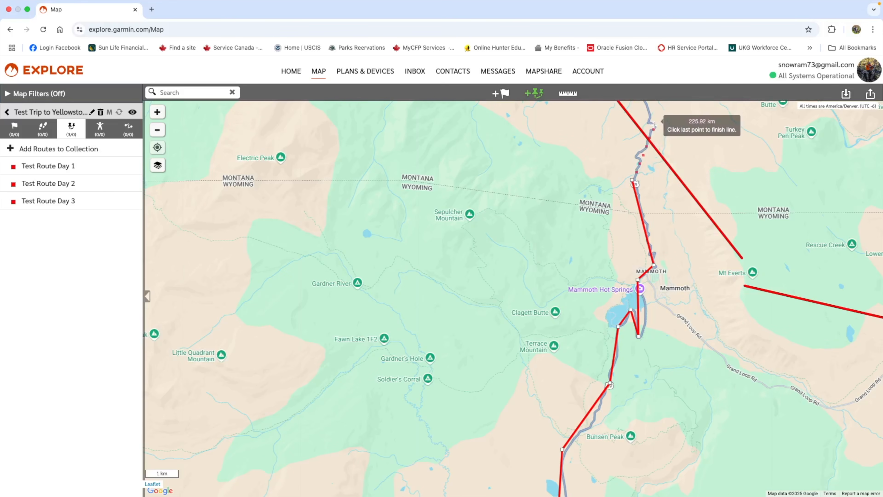
{"action": "left_click", "coordinate": [653, 124]}
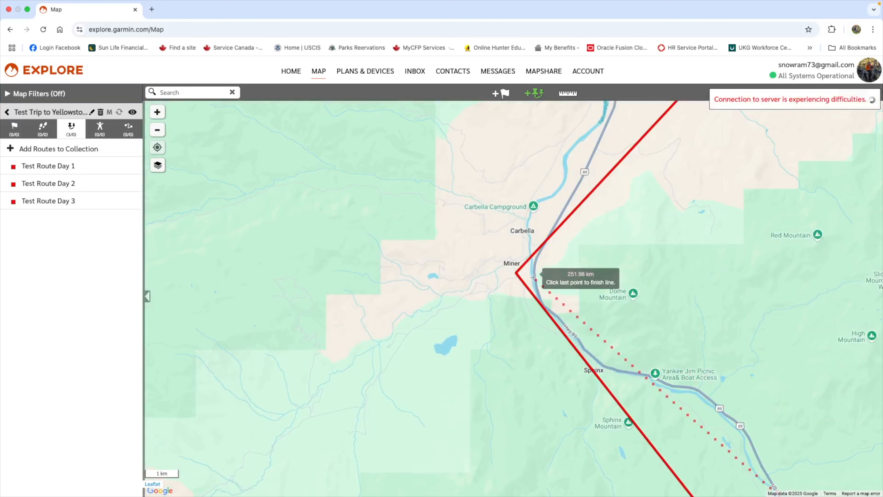
{"action": "left_click", "coordinate": [533, 277]}
- Continue the route along Highway 89 from Miner through Emigrant and past Pine Creek to just south of Livingston
{"action": "scroll", "coordinate": [572, 185], "scroll_direction": "down", "scroll_amount": 1}
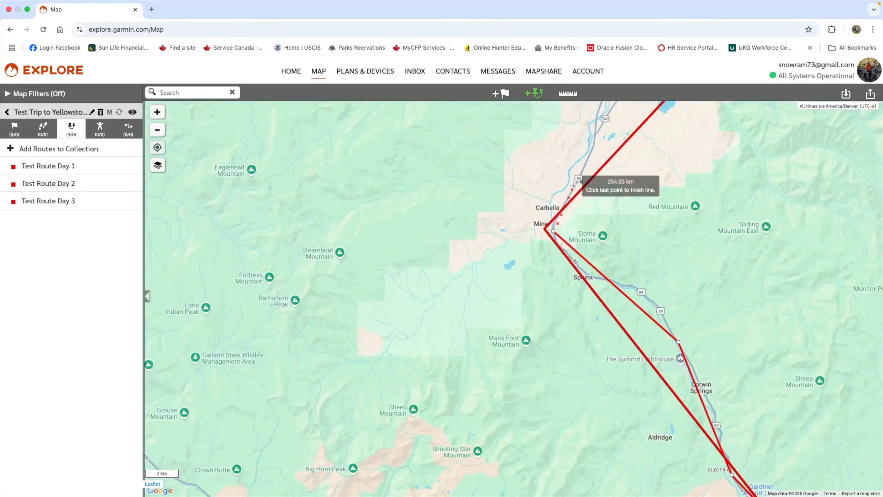
{"action": "scroll", "coordinate": [573, 185], "scroll_direction": "down", "scroll_amount": 1}
{"action": "left_click_drag", "start_coordinate": [530, 133], "coordinate": [504, 389]}
{"action": "left_click", "coordinate": [522, 383]}
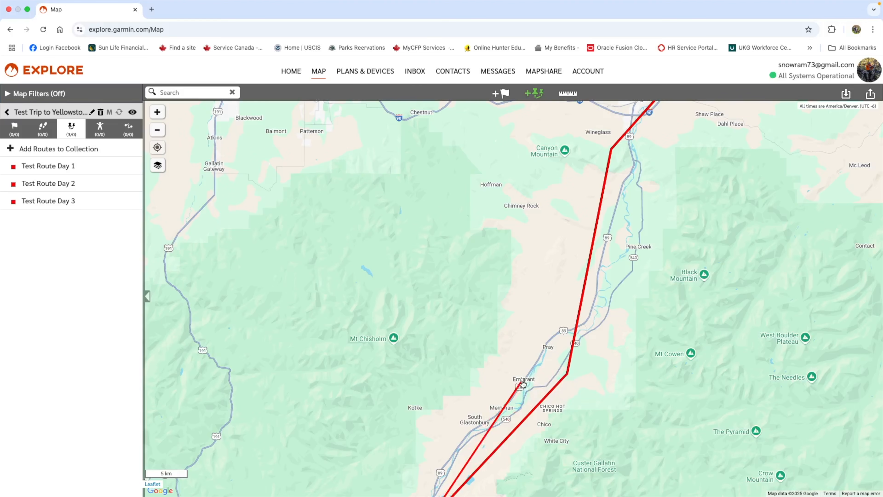
{"action": "left_click", "coordinate": [607, 229]}
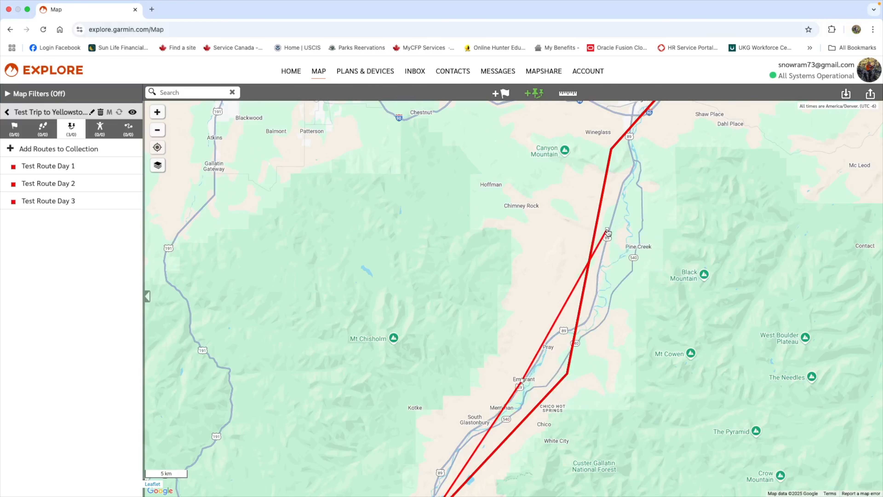
{"action": "left_click", "coordinate": [629, 132]}
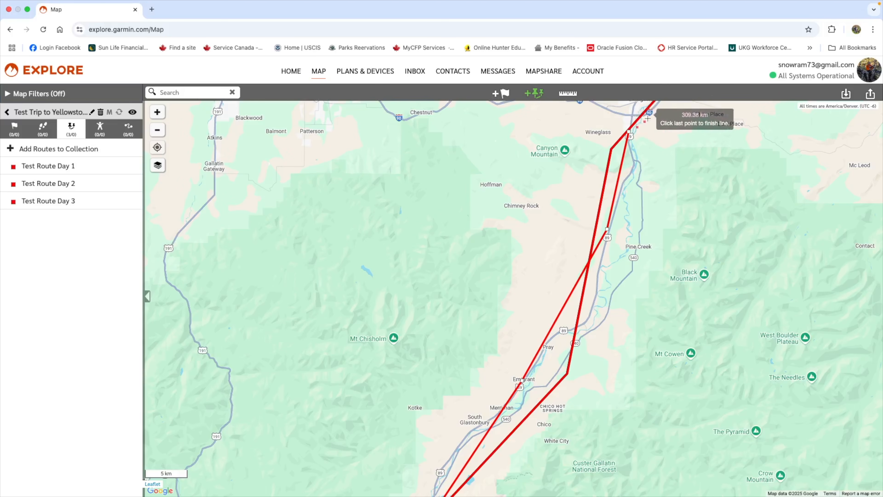
- Extend the route west past Bozeman and Three Forks to Wheatland, turn north through Toston, and finish it at The Silos near Townsend
{"action": "left_click_drag", "start_coordinate": [684, 174], "coordinate": [669, 363]}
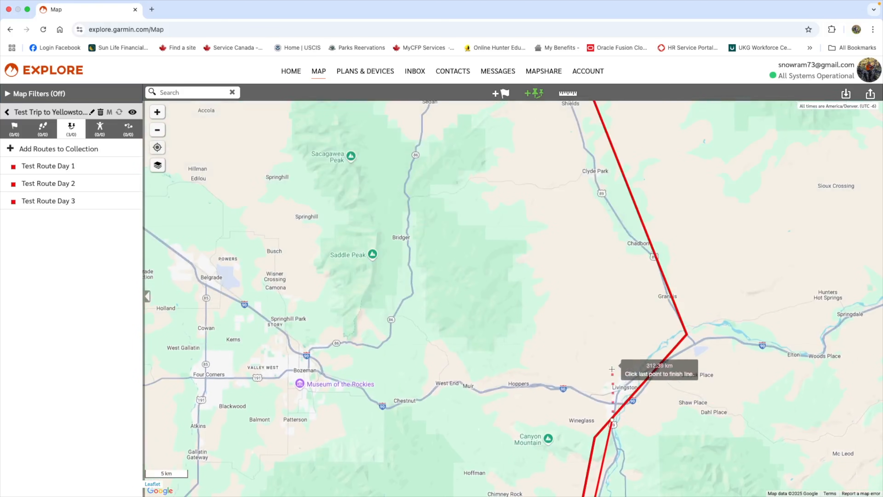
{"action": "scroll", "coordinate": [611, 363], "scroll_direction": "down", "scroll_amount": 2}
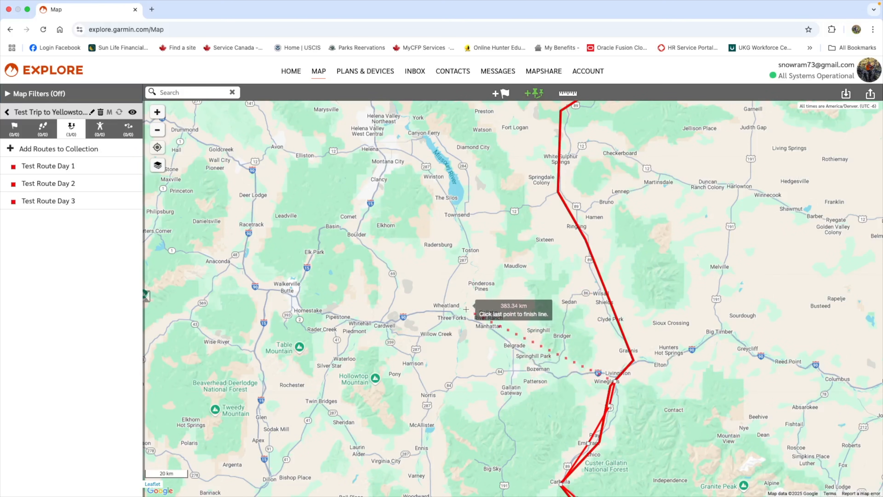
{"action": "left_click", "coordinate": [556, 377]}
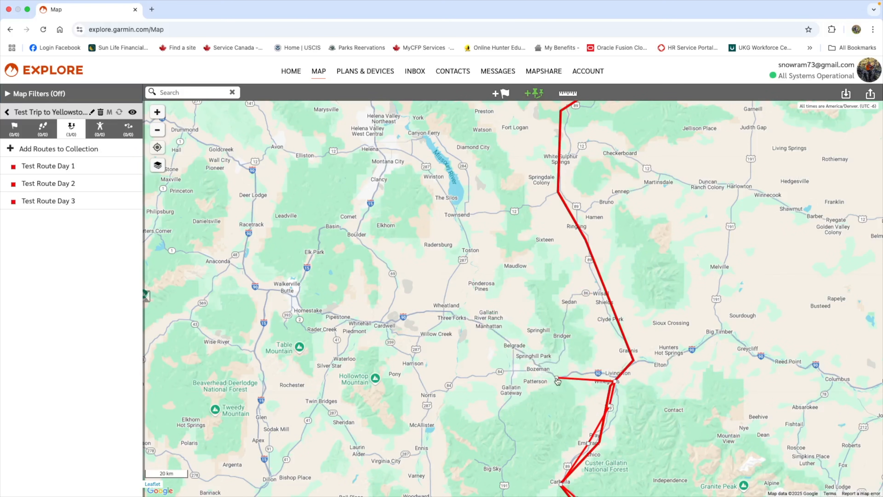
{"action": "left_click", "coordinate": [470, 317]}
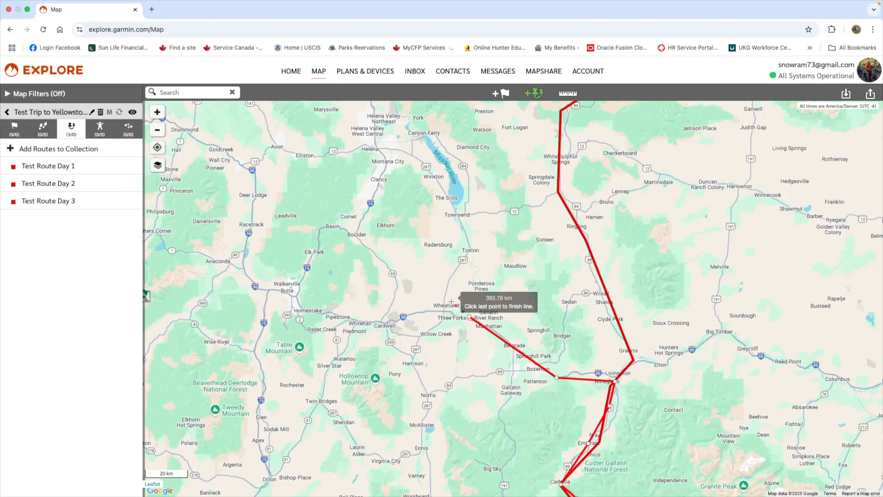
{"action": "left_click", "coordinate": [440, 311]}
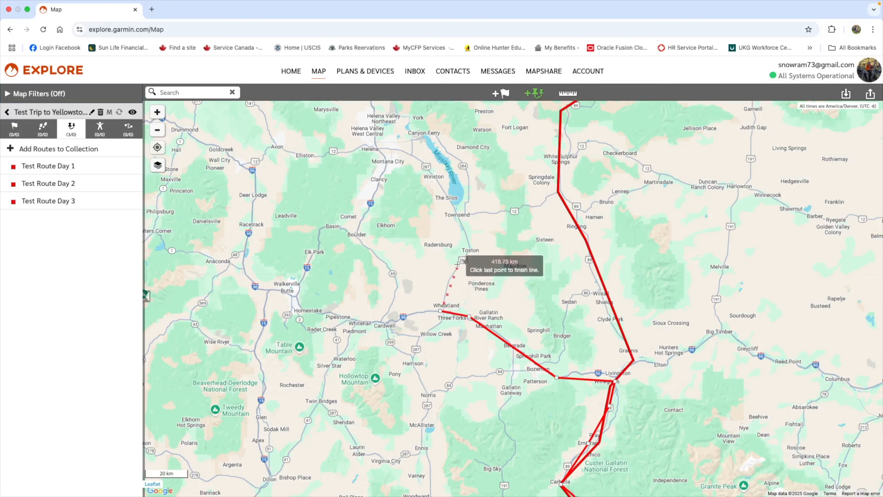
{"action": "left_click", "coordinate": [468, 250]}
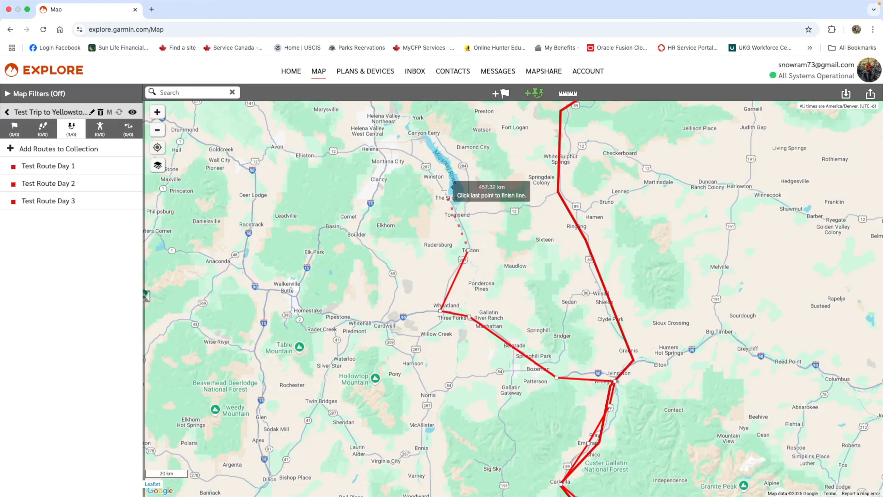
{"action": "left_click", "coordinate": [444, 191]}
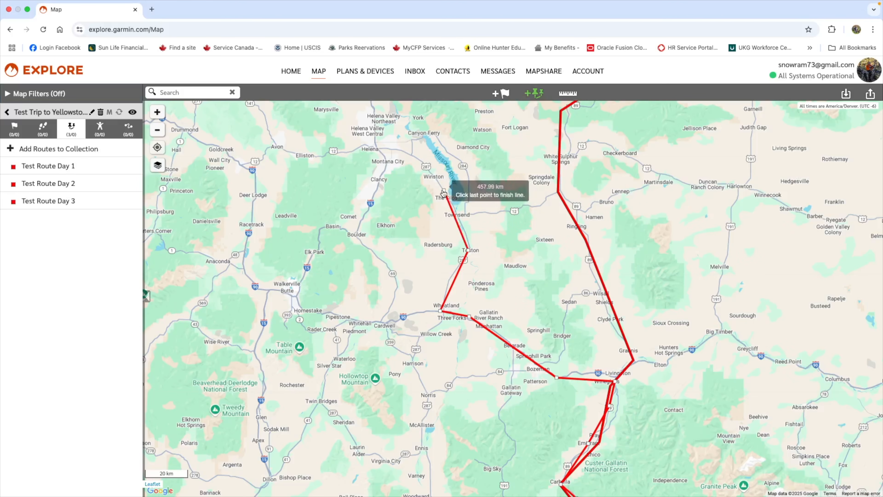
{"action": "left_click", "coordinate": [443, 191]}
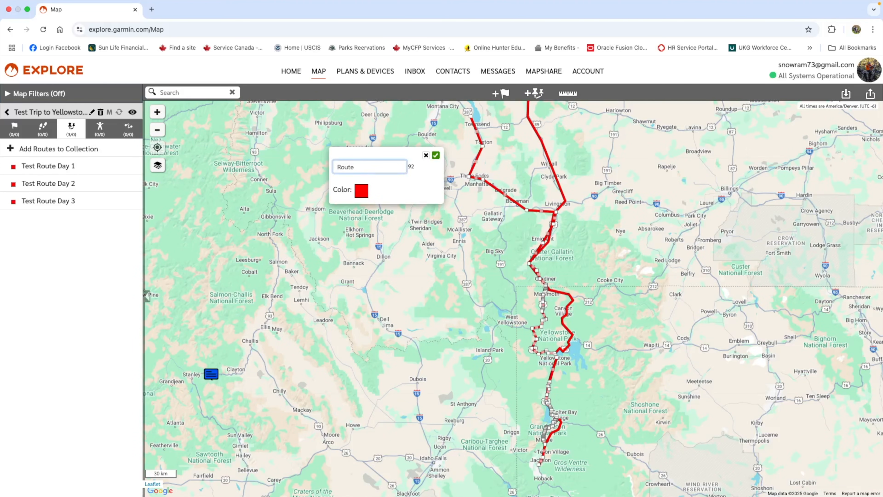
- Save the route as Test Route Day 4 and add it to the Test Trip to Yellowstone National Park collection
{"action": "left_click", "coordinate": [437, 156]}
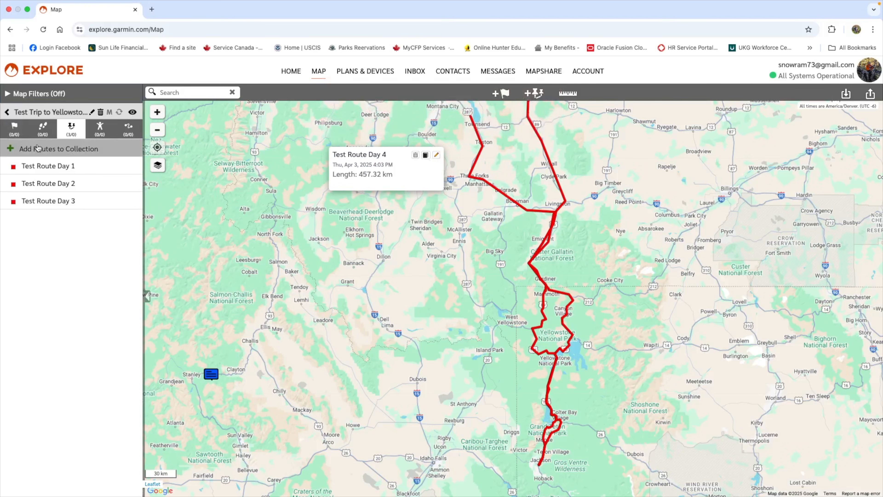
{"action": "left_click", "coordinate": [44, 149]}
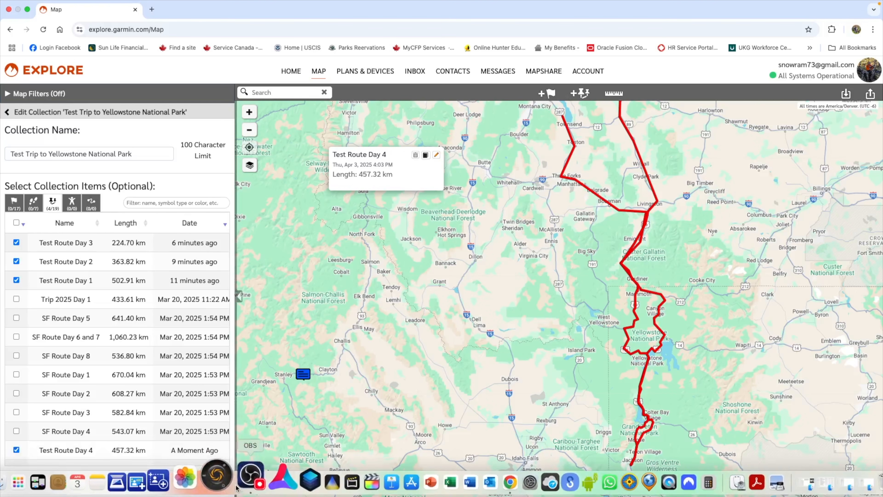
{"action": "left_click", "coordinate": [201, 485]}
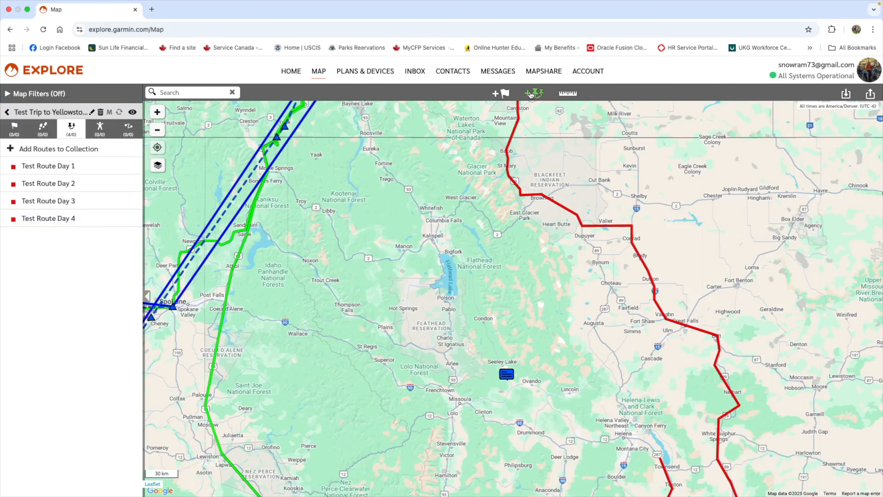
- Start a new route near Townsend and draw it through Helena and north past Helena-Lewis and Clark National Forest to Great Falls
{"action": "left_click", "coordinate": [534, 93]}
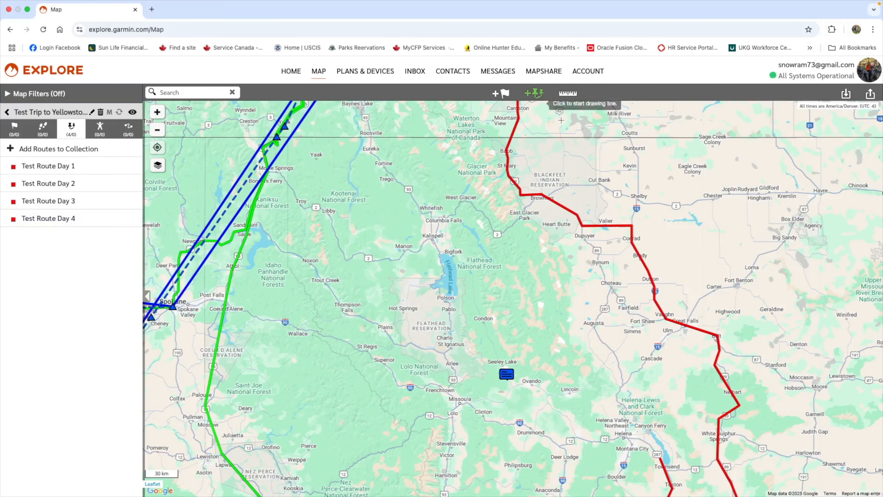
{"action": "left_click", "coordinate": [656, 456]}
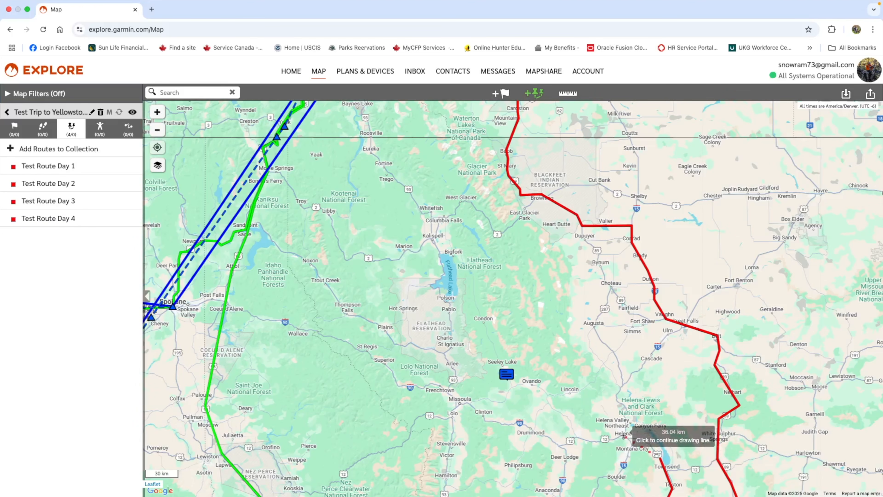
{"action": "left_click", "coordinate": [623, 435]}
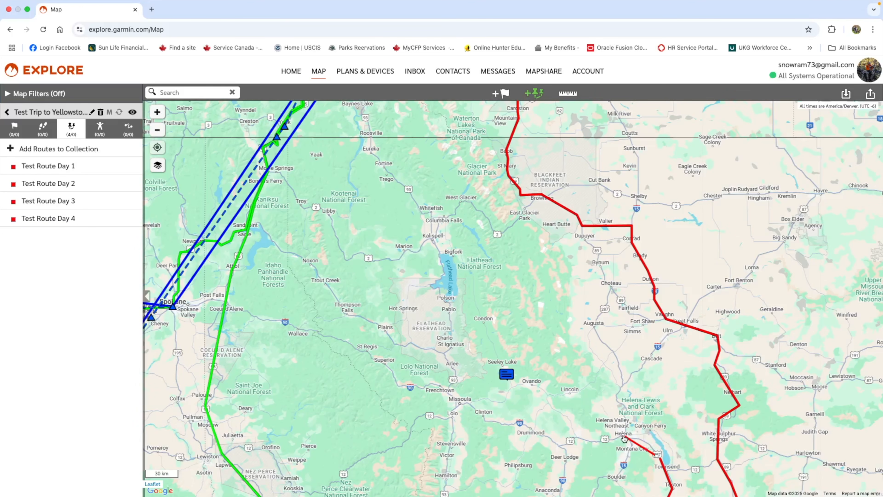
{"action": "left_click", "coordinate": [625, 404]}
{"action": "left_click", "coordinate": [610, 393]}
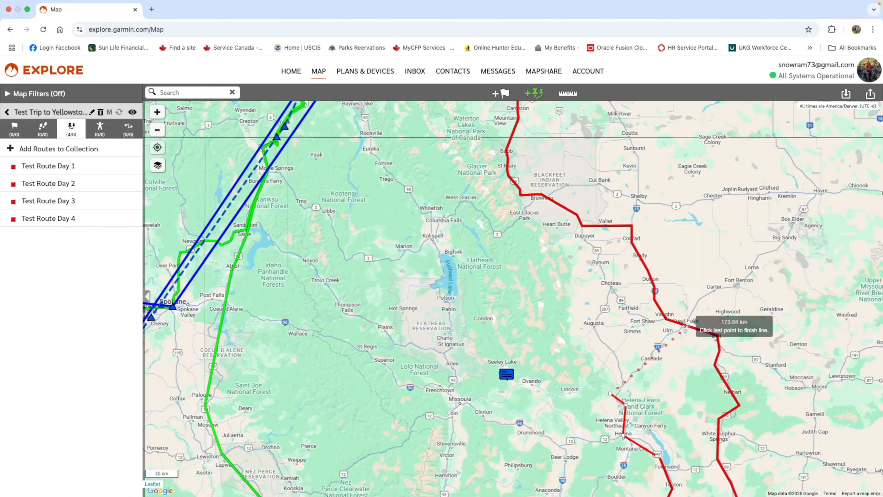
{"action": "left_click", "coordinate": [685, 324]}
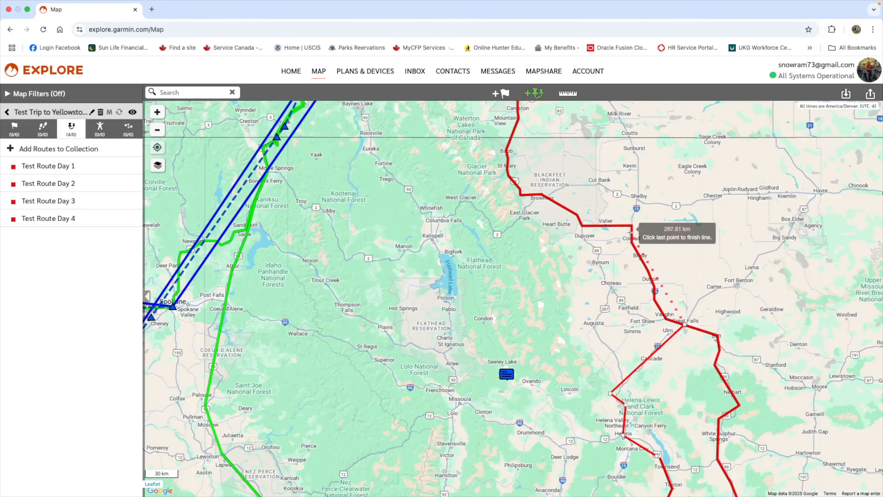
- Continue the route north from Great Falls past Dutton, Conrad and Kevin to the Canadian border near Coutts
{"action": "left_click", "coordinate": [650, 297]}
{"action": "left_click", "coordinate": [629, 224]}
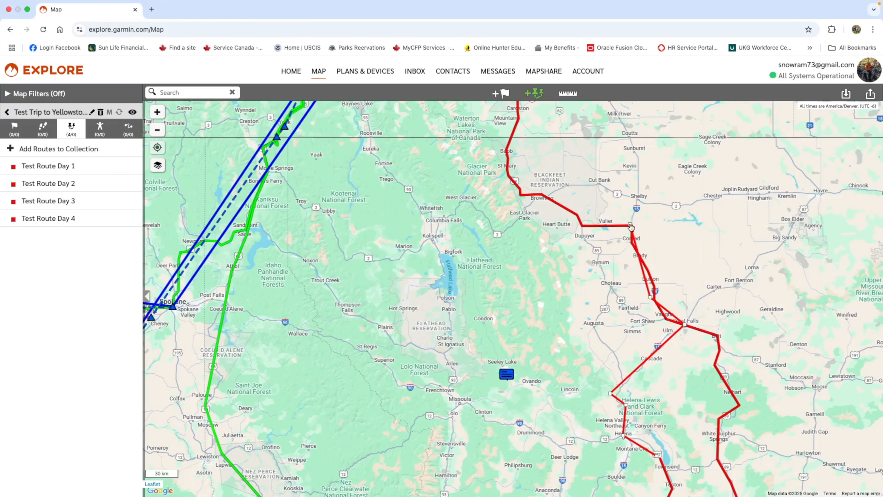
{"action": "left_click", "coordinate": [638, 158]}
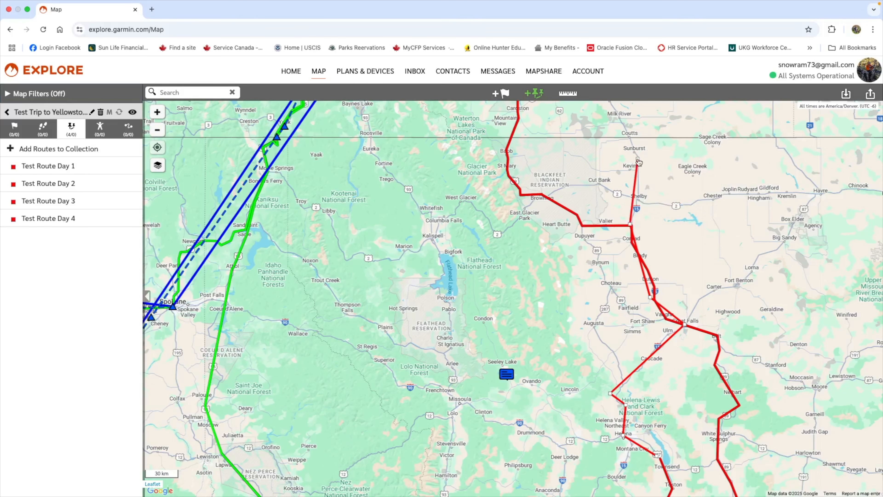
{"action": "left_click", "coordinate": [625, 128]}
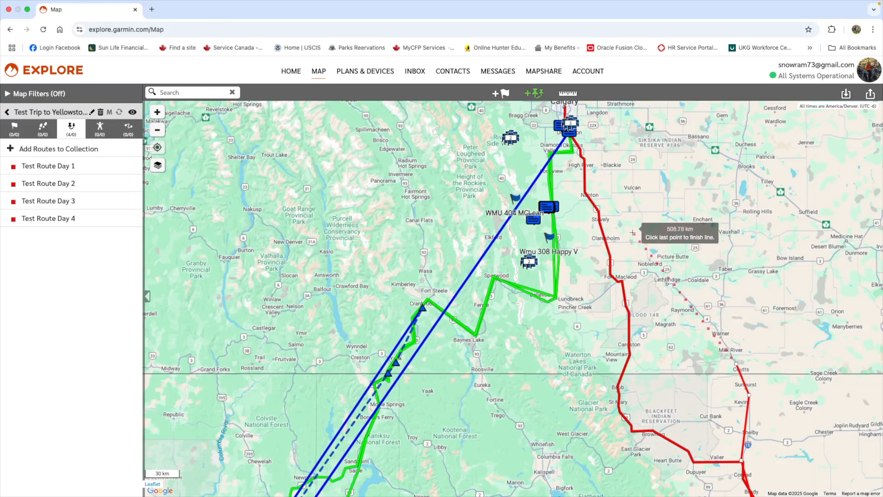
- Extend the route northwest from Coutts through Lethbridge and Nobleford to Vulcan
{"action": "double_click", "coordinate": [672, 285]}
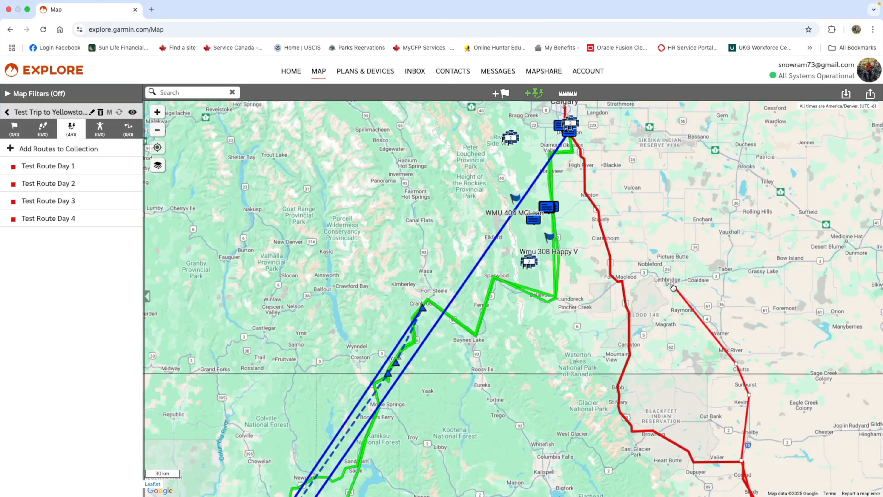
{"action": "left_click", "coordinate": [644, 271]}
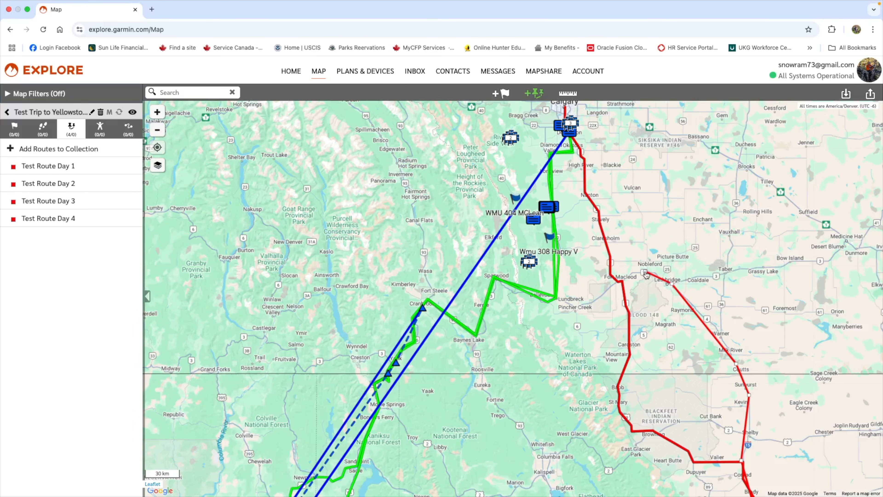
{"action": "left_click", "coordinate": [631, 190]}
{"action": "scroll", "coordinate": [631, 191], "scroll_direction": "up", "scroll_amount": 3}
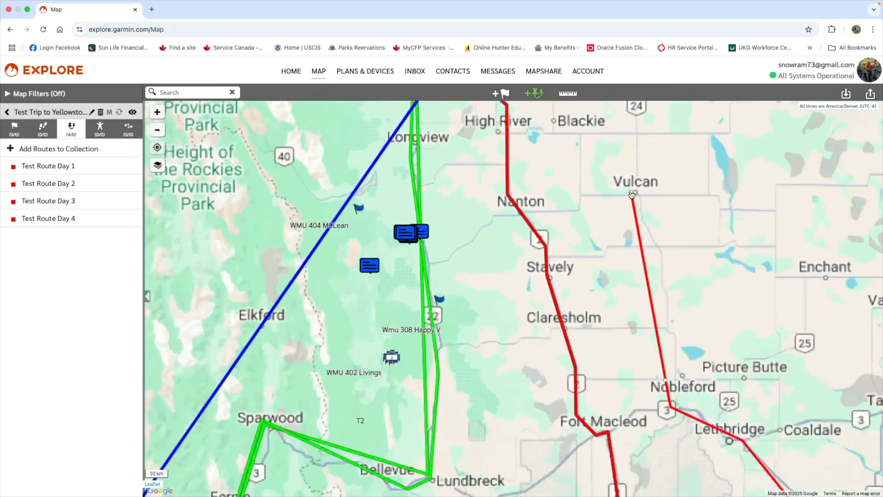
- Draw the route north to Mossleigh, west past Gladys to the highway near Aldersyde, and finish it near De Winton south of Calgary
{"action": "left_click_drag", "start_coordinate": [649, 139], "coordinate": [641, 348]}
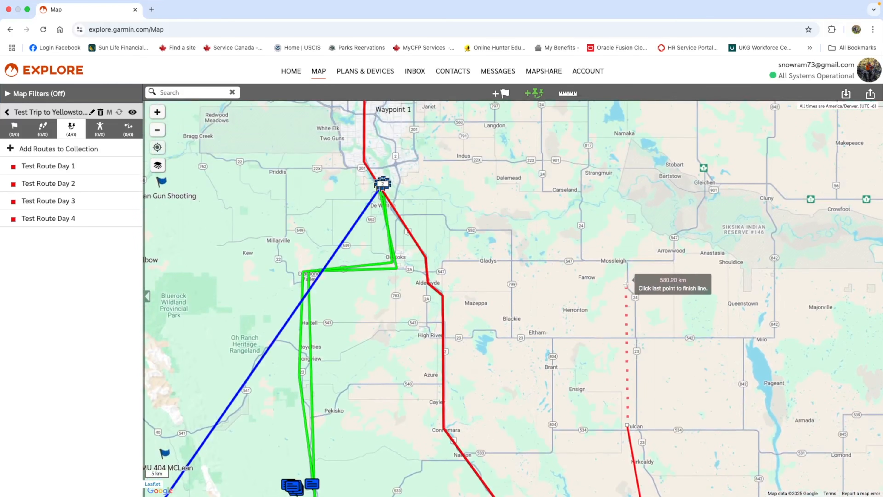
{"action": "double_click", "coordinate": [625, 261]}
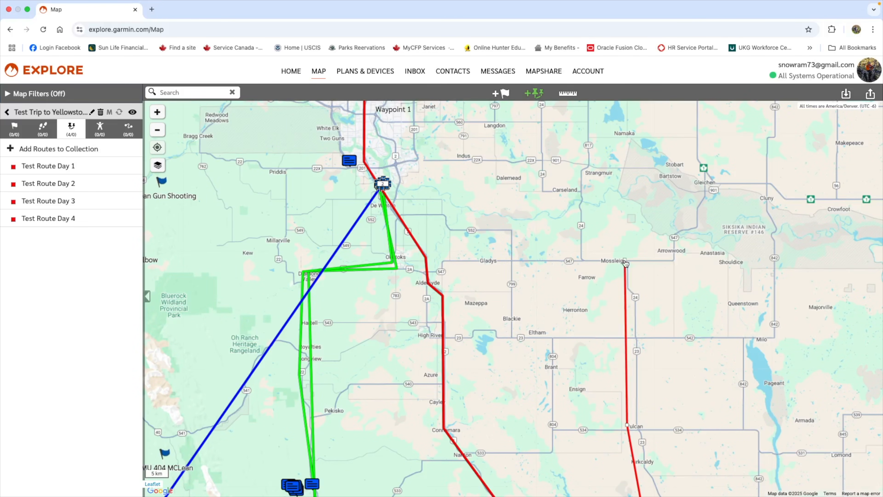
{"action": "left_click", "coordinate": [625, 261]}
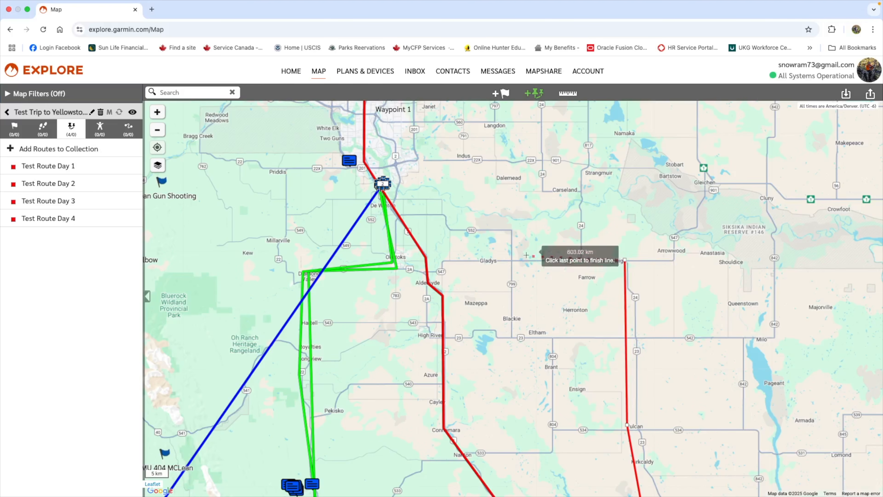
{"action": "double_click", "coordinate": [440, 260]}
{"action": "left_click", "coordinate": [440, 261]}
{"action": "double_click", "coordinate": [427, 273]}
{"action": "left_click", "coordinate": [427, 273]}
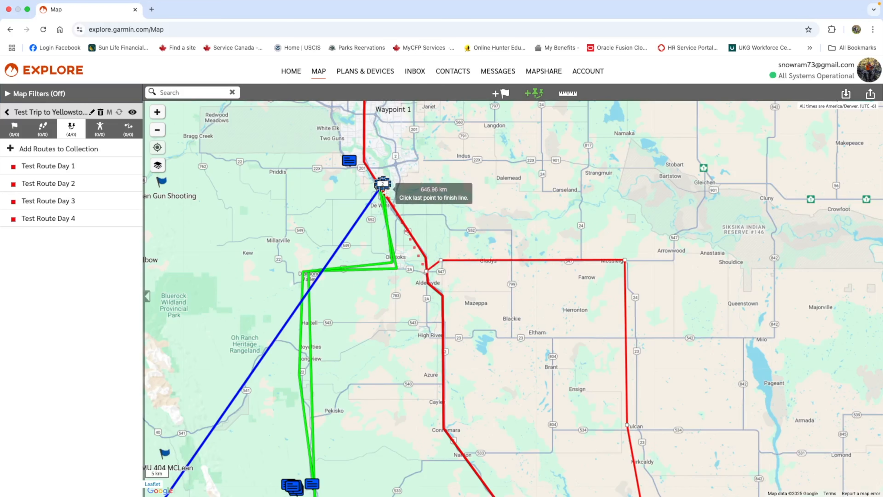
{"action": "double_click", "coordinate": [386, 192]}
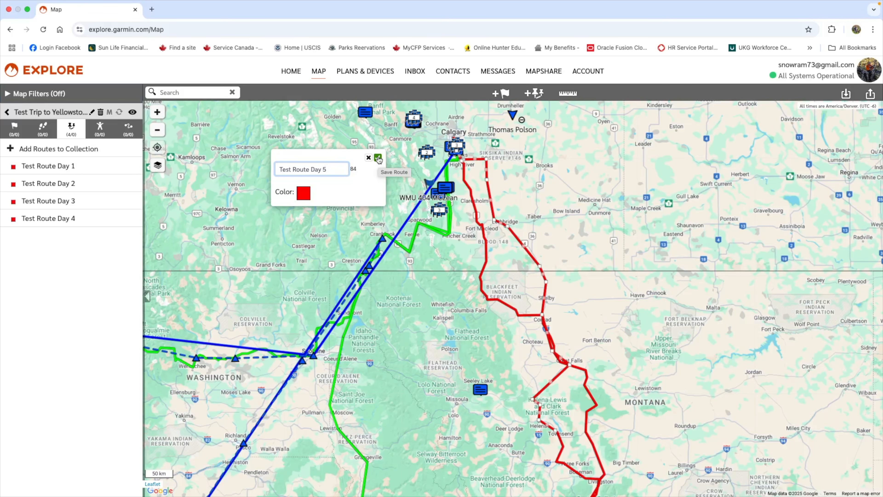
- Save the route as Test Route Day 5 and add it to the Test Trip to Yellowstone National Park collection
{"action": "left_click", "coordinate": [80, 150]}
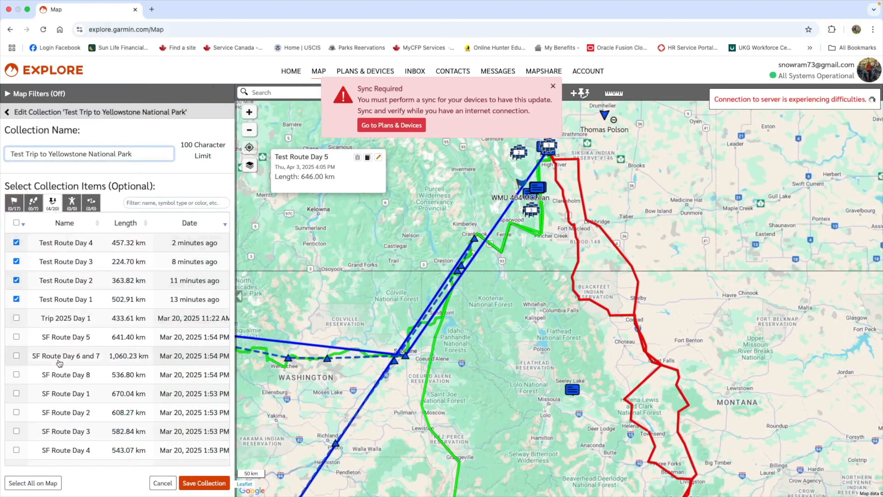
{"action": "scroll", "coordinate": [59, 363], "scroll_direction": "down", "scroll_amount": 3}
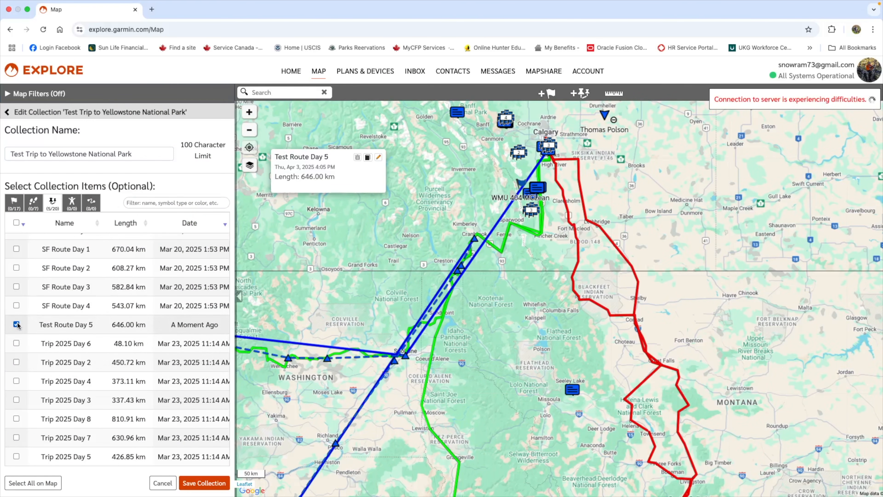
{"action": "left_click", "coordinate": [201, 484]}
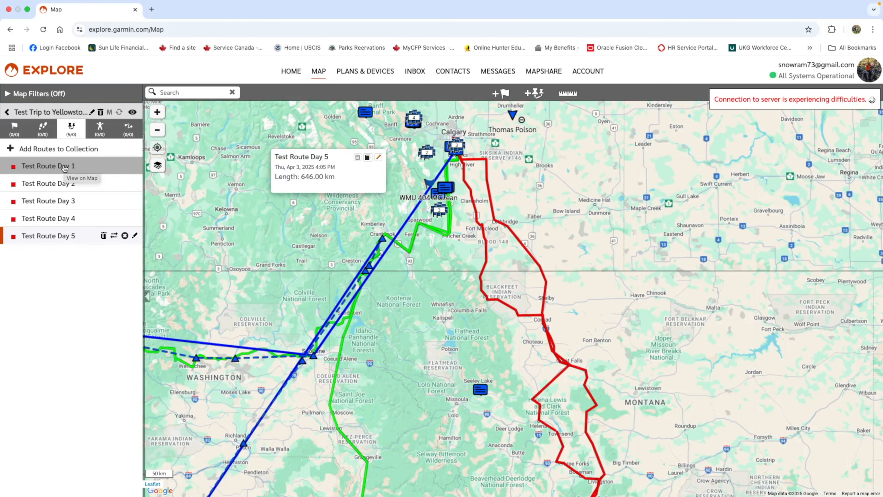
- Show Test Route Day 1 on the map and try exporting the map data as a GPX file
{"action": "left_click", "coordinate": [46, 165]}
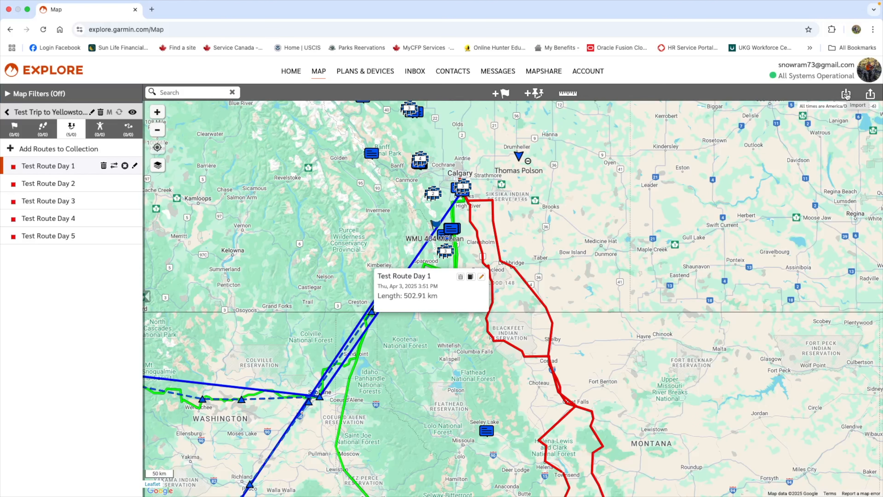
{"action": "left_click", "coordinate": [870, 94]}
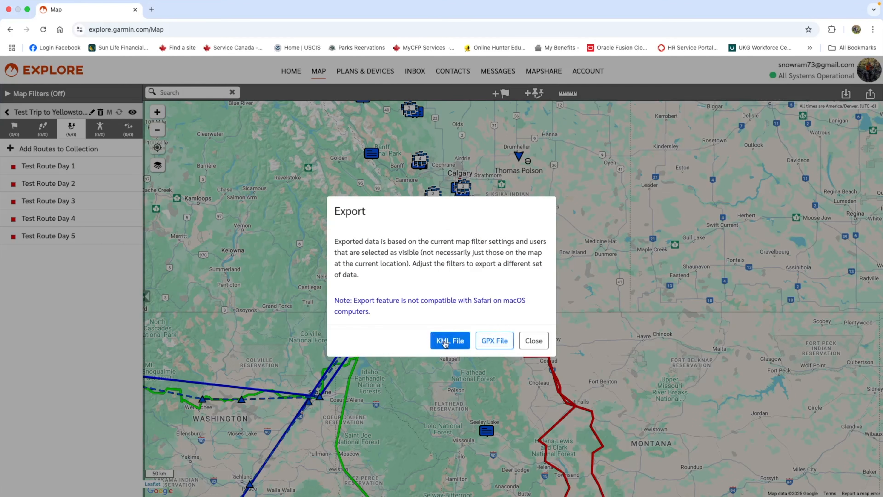
{"action": "left_click", "coordinate": [496, 341]}
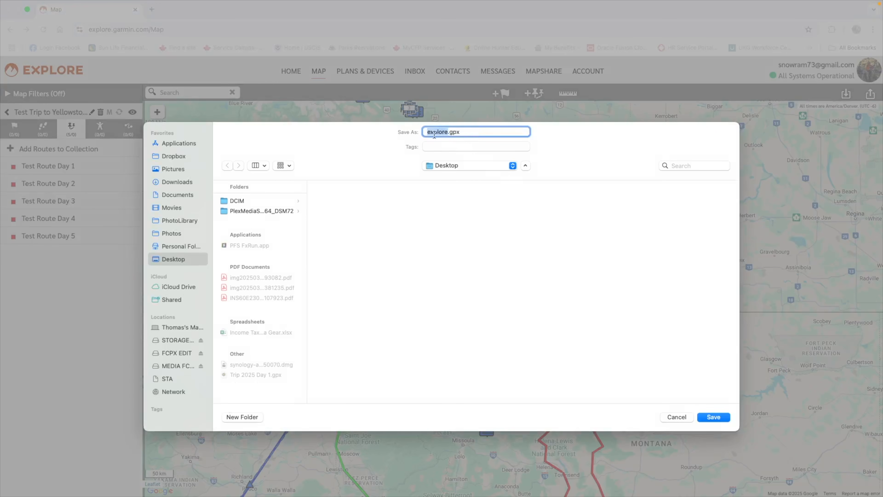
{"action": "left_click", "coordinate": [672, 417]}
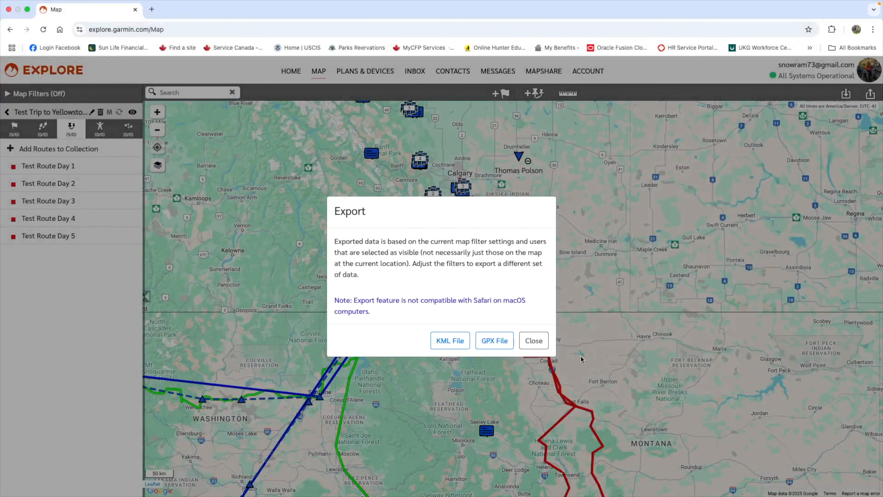
{"action": "left_click", "coordinate": [534, 339]}
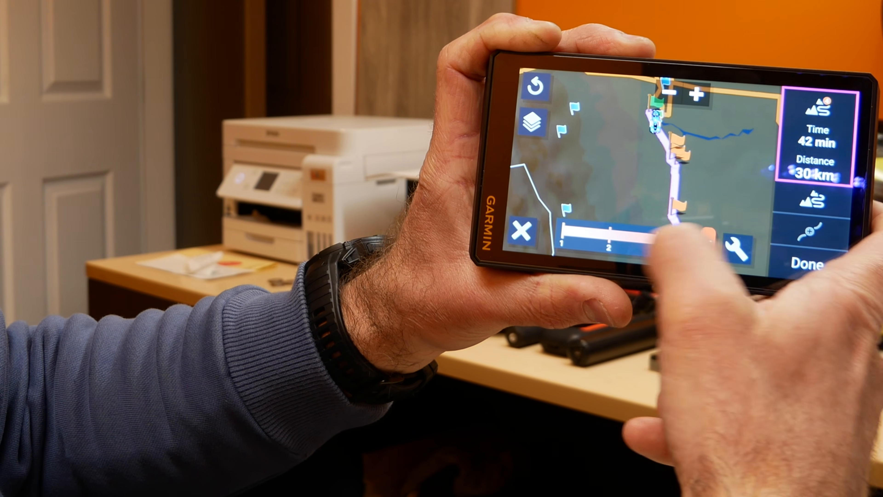
{"action": "left_click_drag", "start_coordinate": [706, 249], "coordinate": [663, 248]}
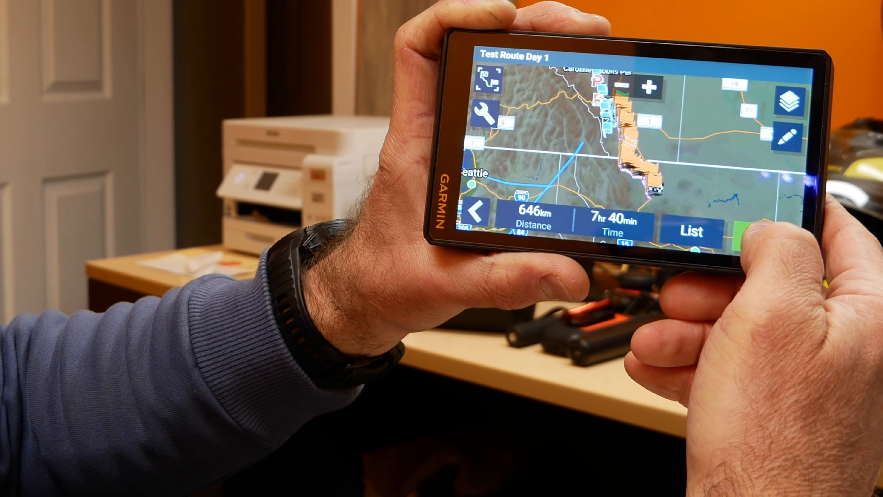
{"action": "left_click", "coordinate": [754, 237]}
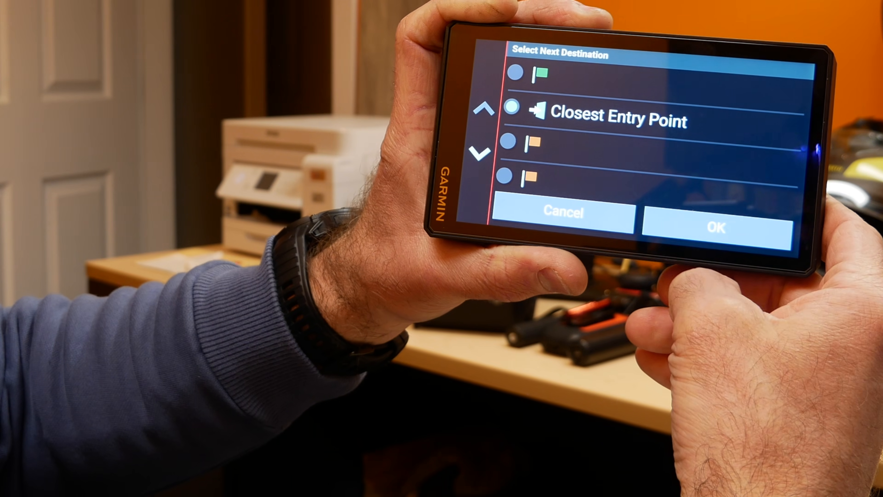